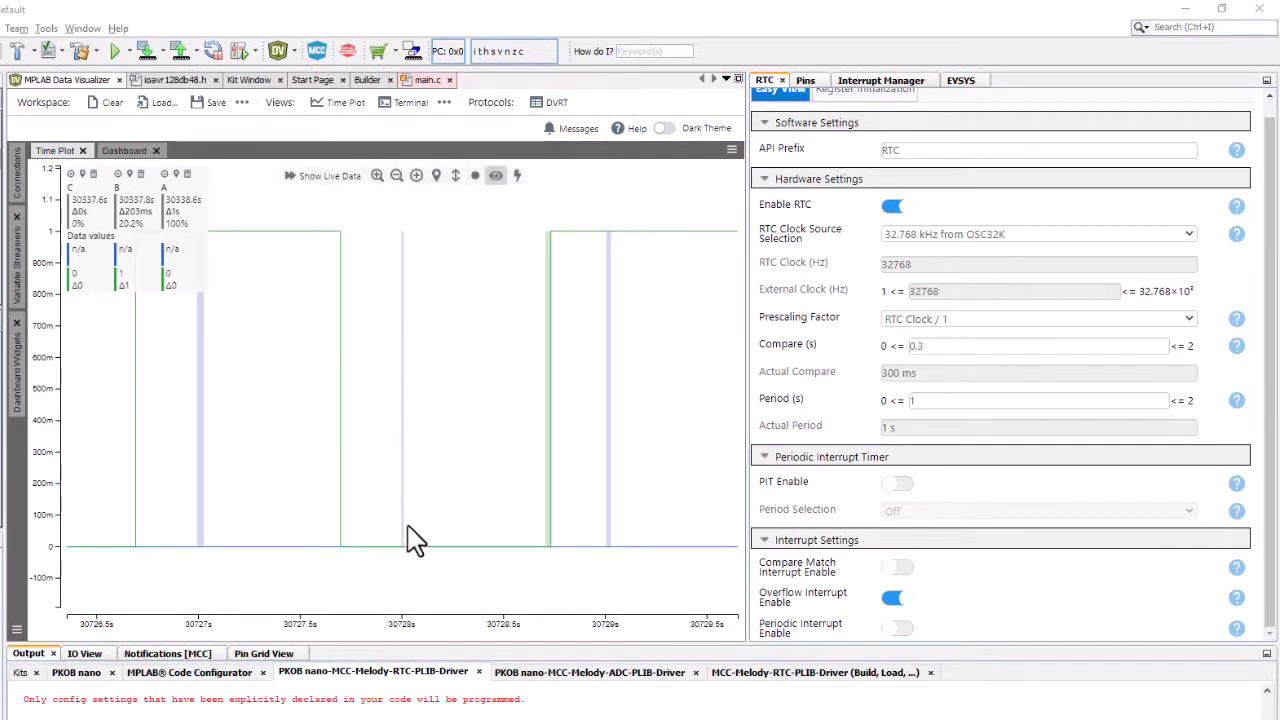
- Read RTC Use Case 2, 'Event System Pulse on Compare, Interrupt on 1s Period', in the MCC Melody API Reference and view the live time plot
click(340, 176)
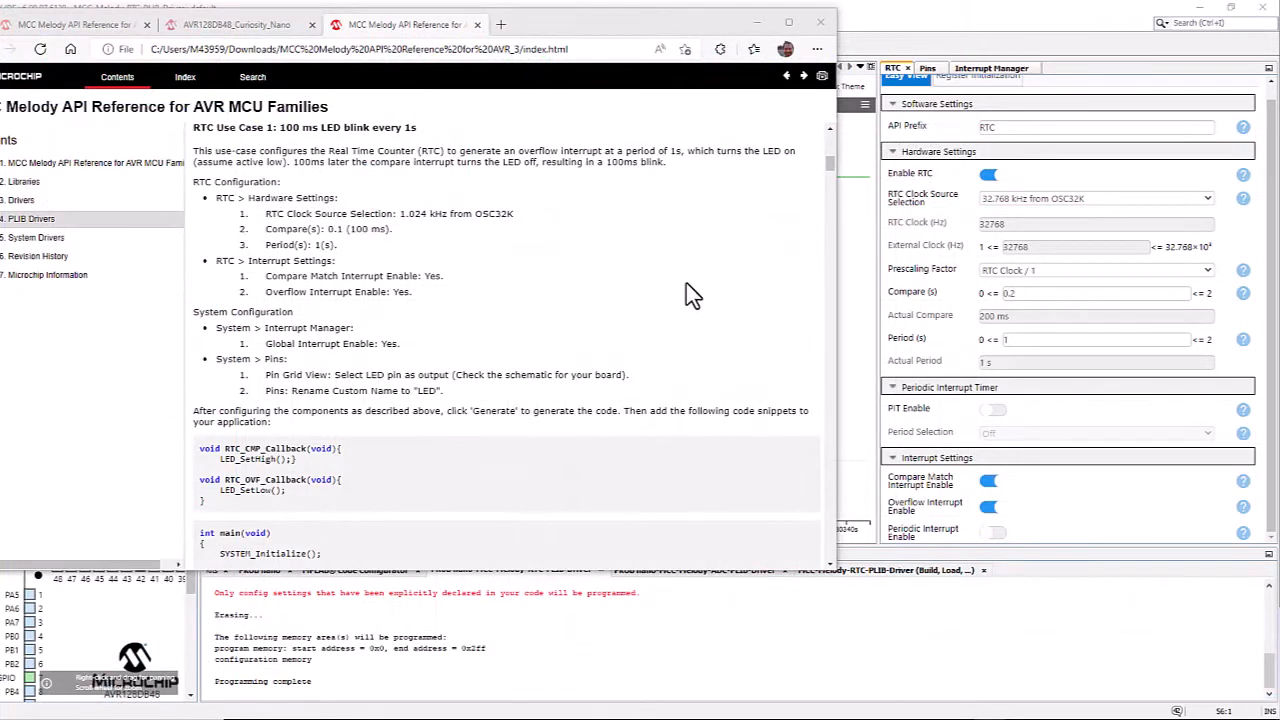
scroll(583, 291, down, 5)
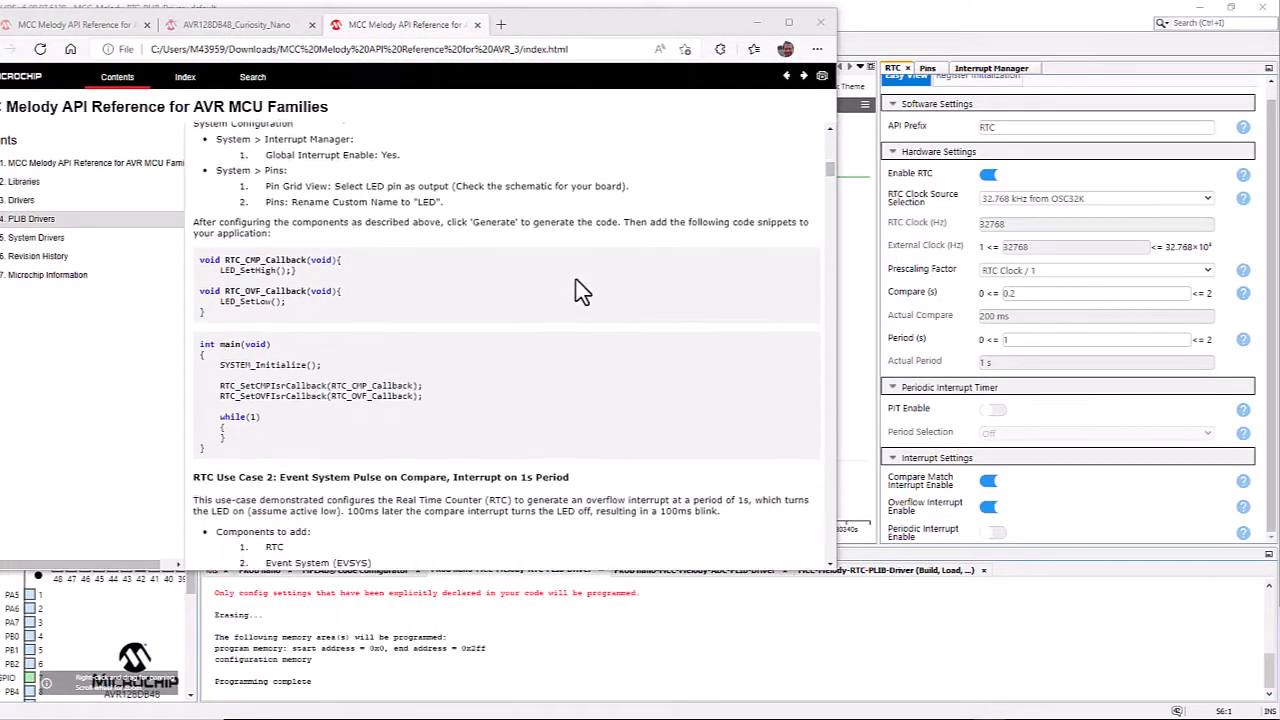
scroll(583, 291, down, 2)
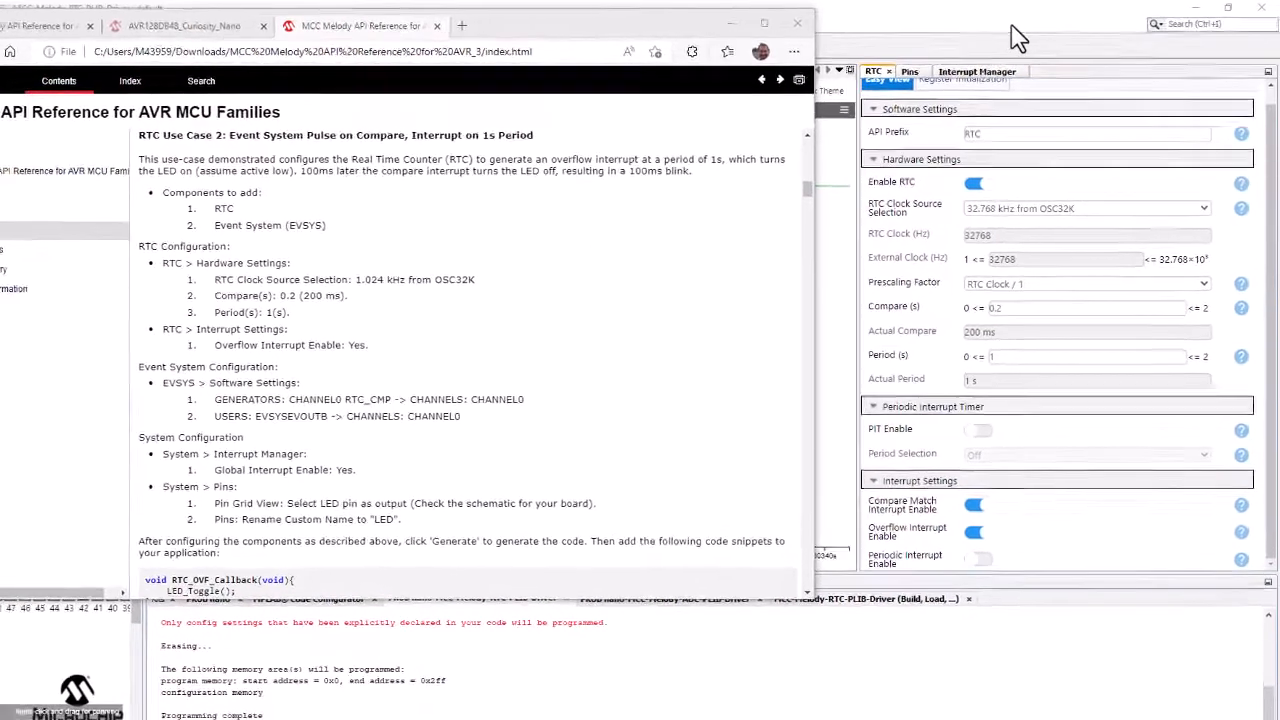
click(1025, 24)
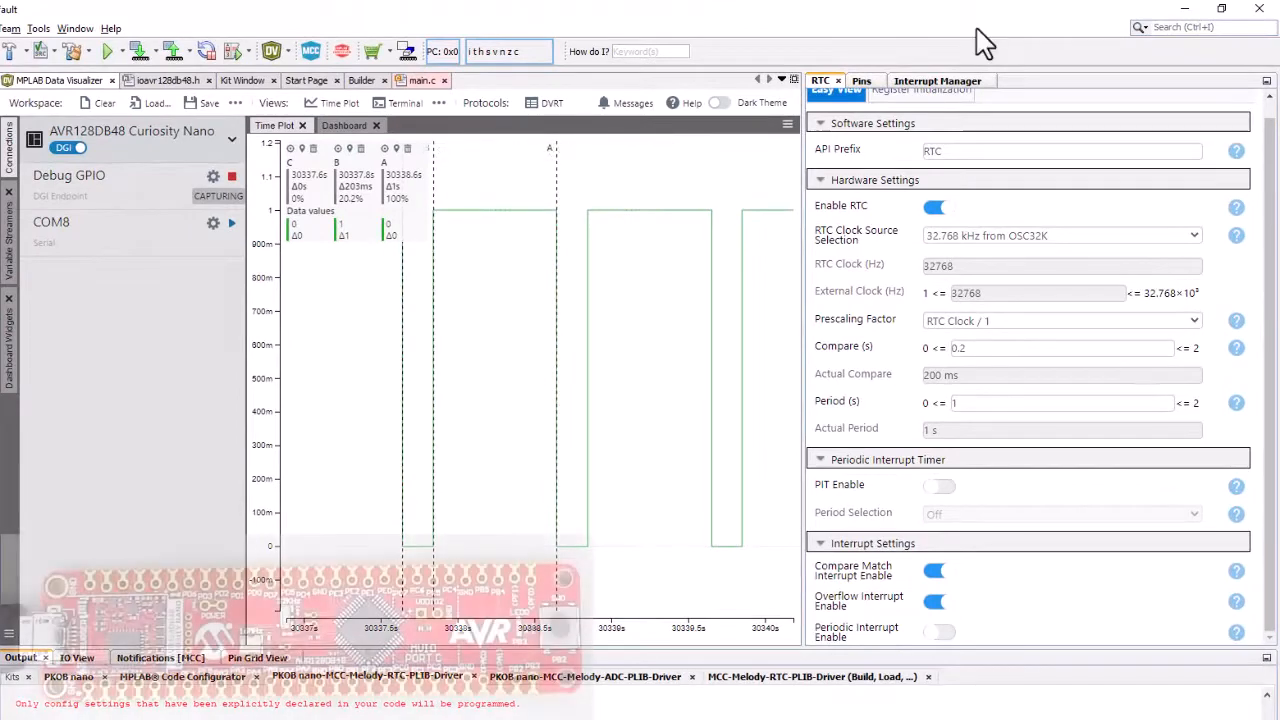
mouse_move(524, 142)
click(477, 151)
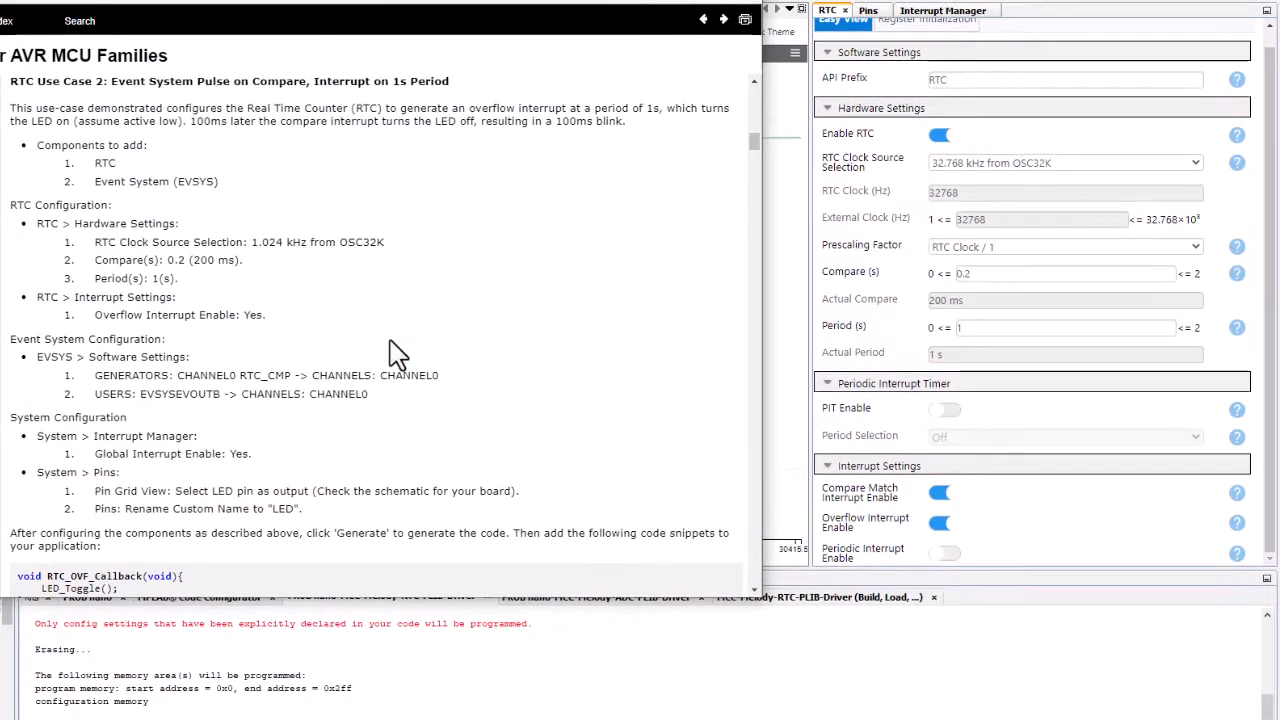
scroll(395, 352, up, 2)
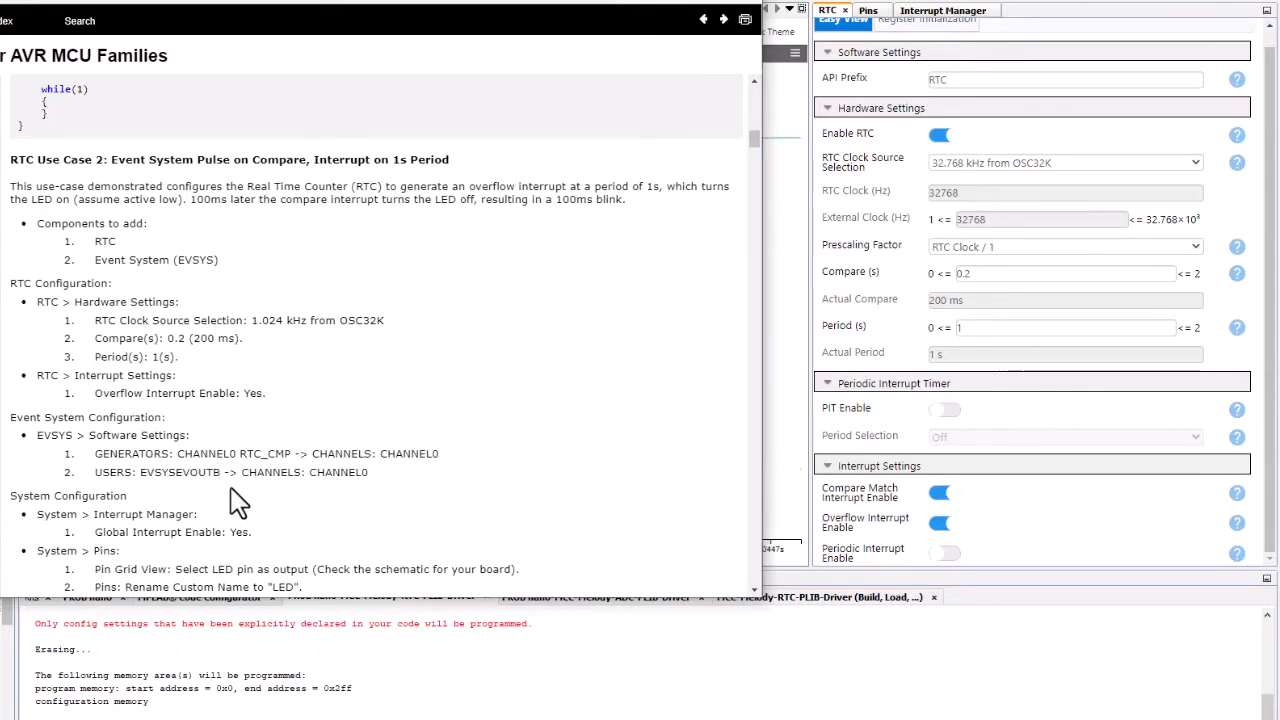
scroll(237, 500, down, 3)
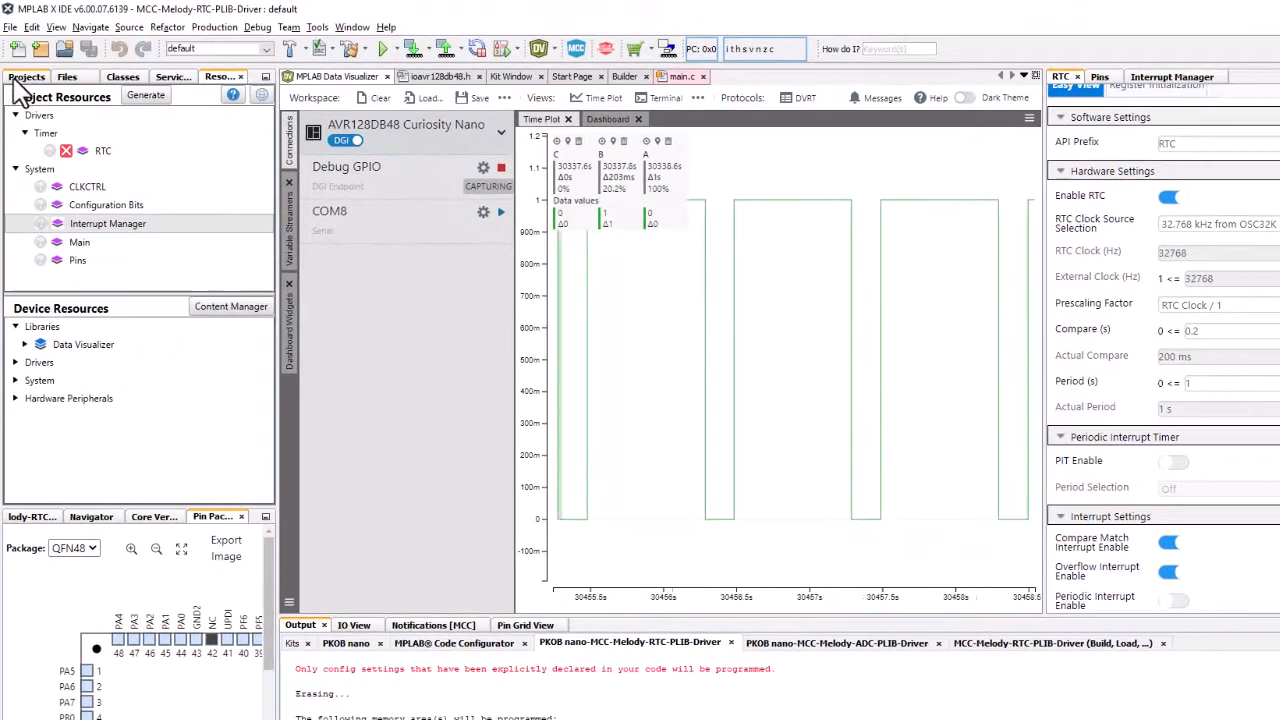
- Open main.c from the project's source files and disable the RTC compare match interrupt
click(24, 77)
double_click(78, 161)
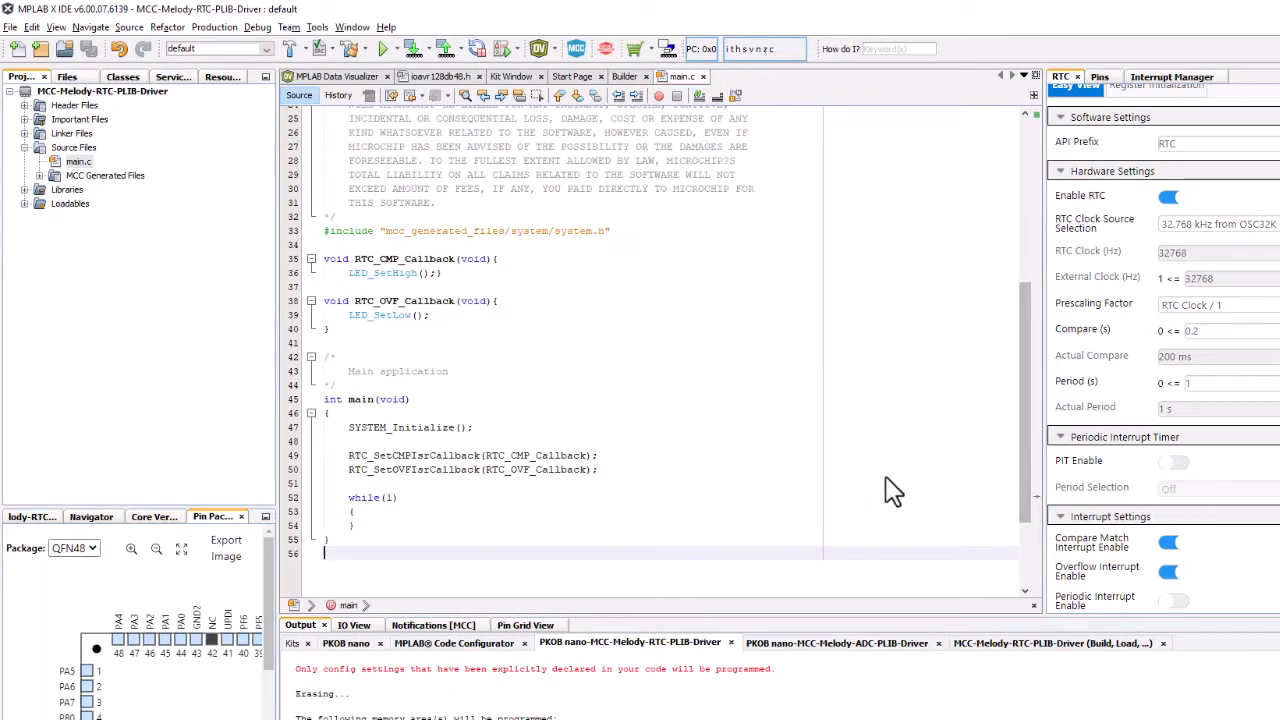
click(1168, 545)
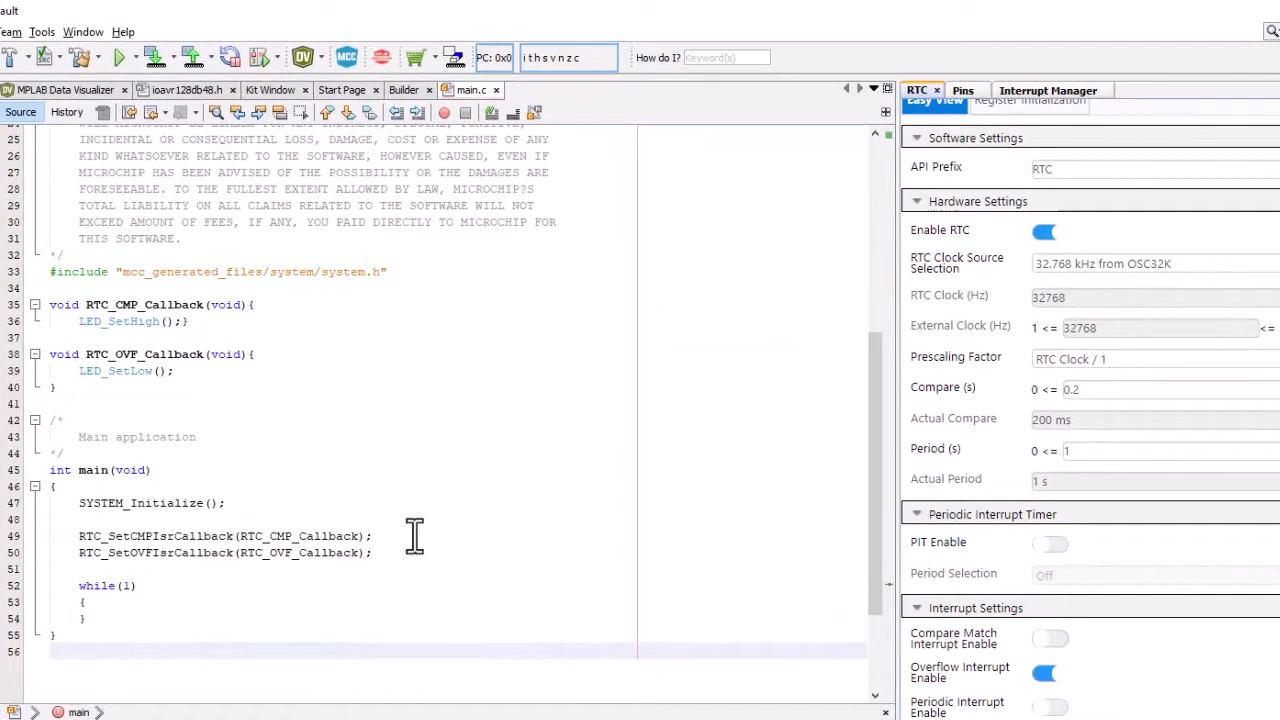
- Delete the RTC_SetCMPIsrCallback line from main() and the whole RTC_CMP_Callback function from main.c
drag(410, 536, 8, 536)
key(Delete)
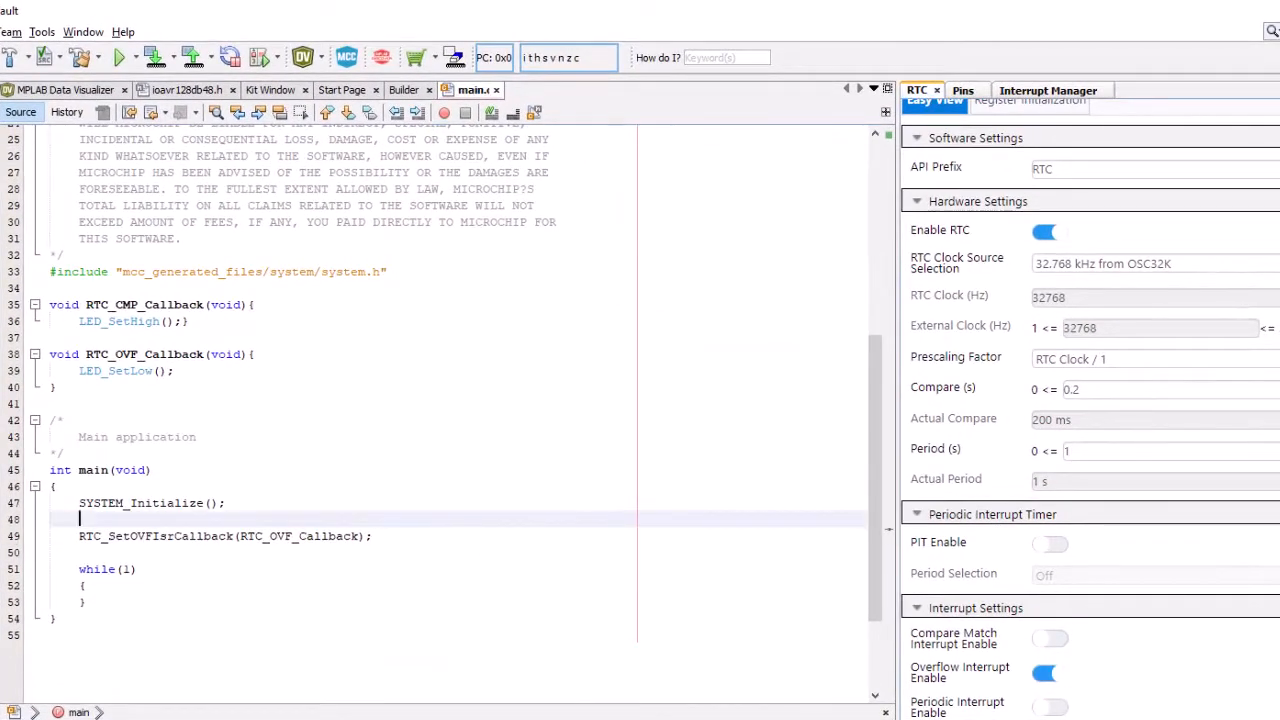
drag(222, 321, 6, 300)
key(Delete)
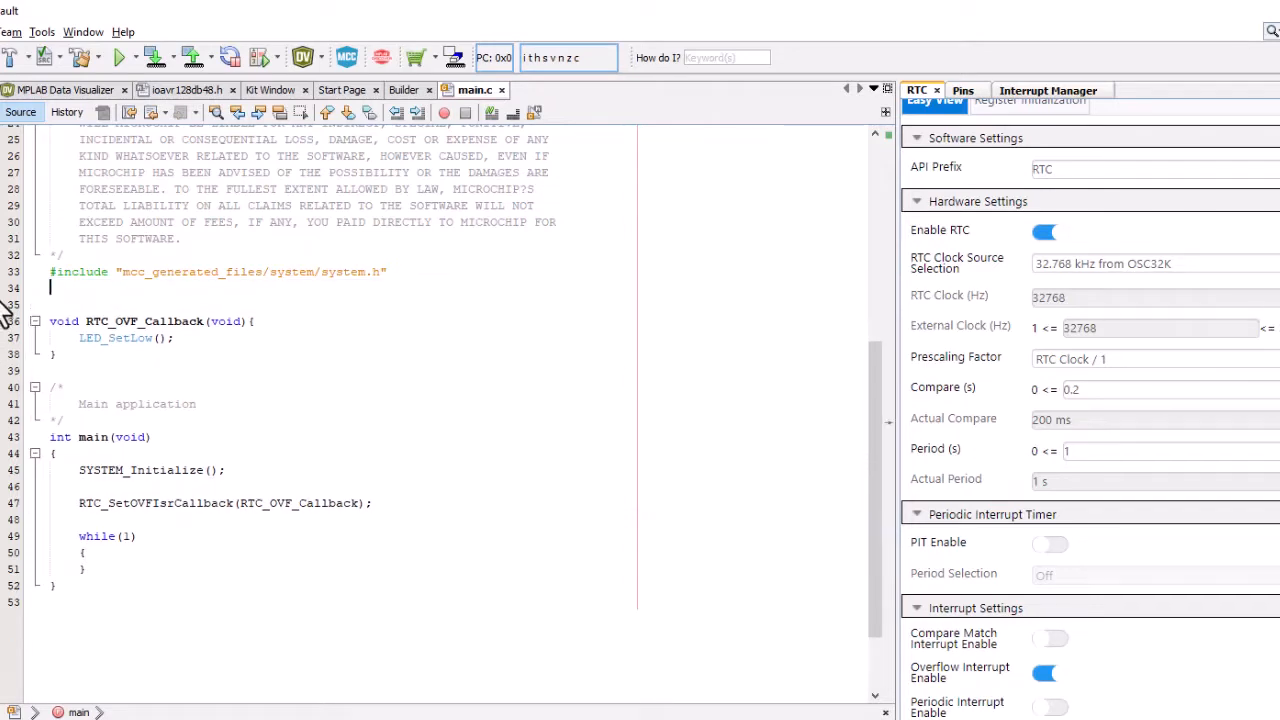
- Replace the LED_SetLow call inside RTC_OVF_Callback with LED_Toggle
double_click(89, 339)
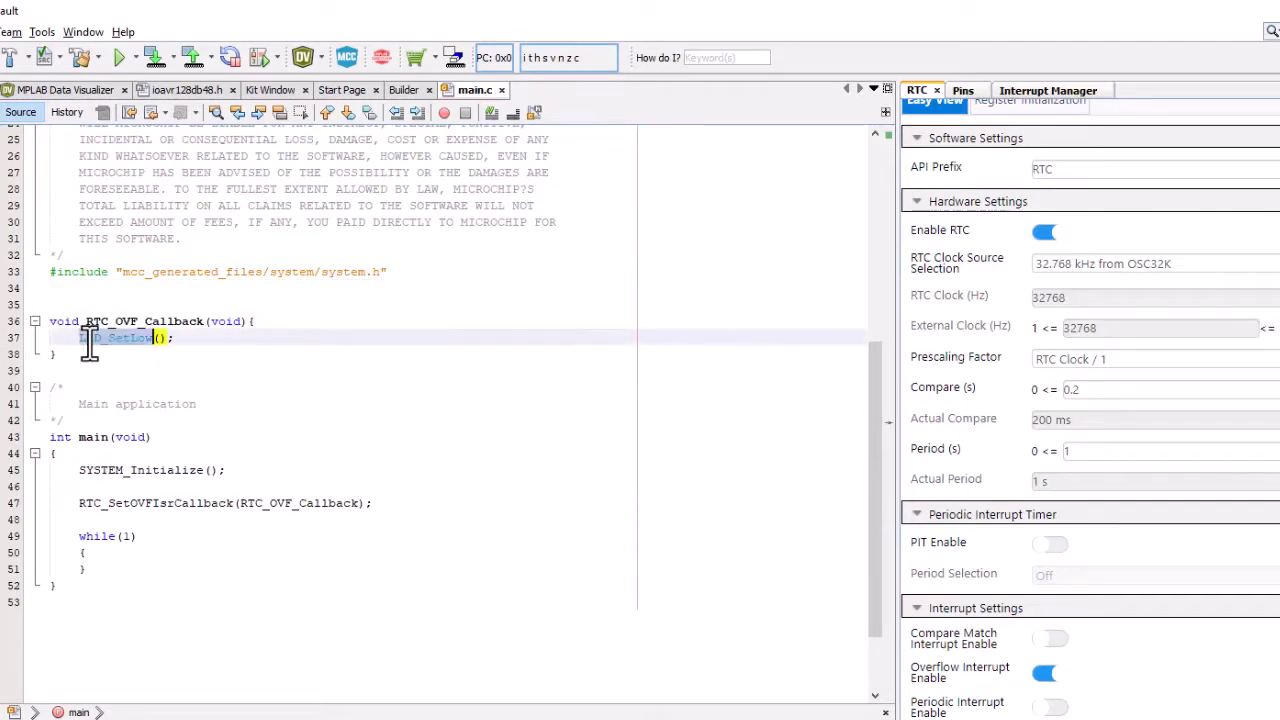
text(LED)
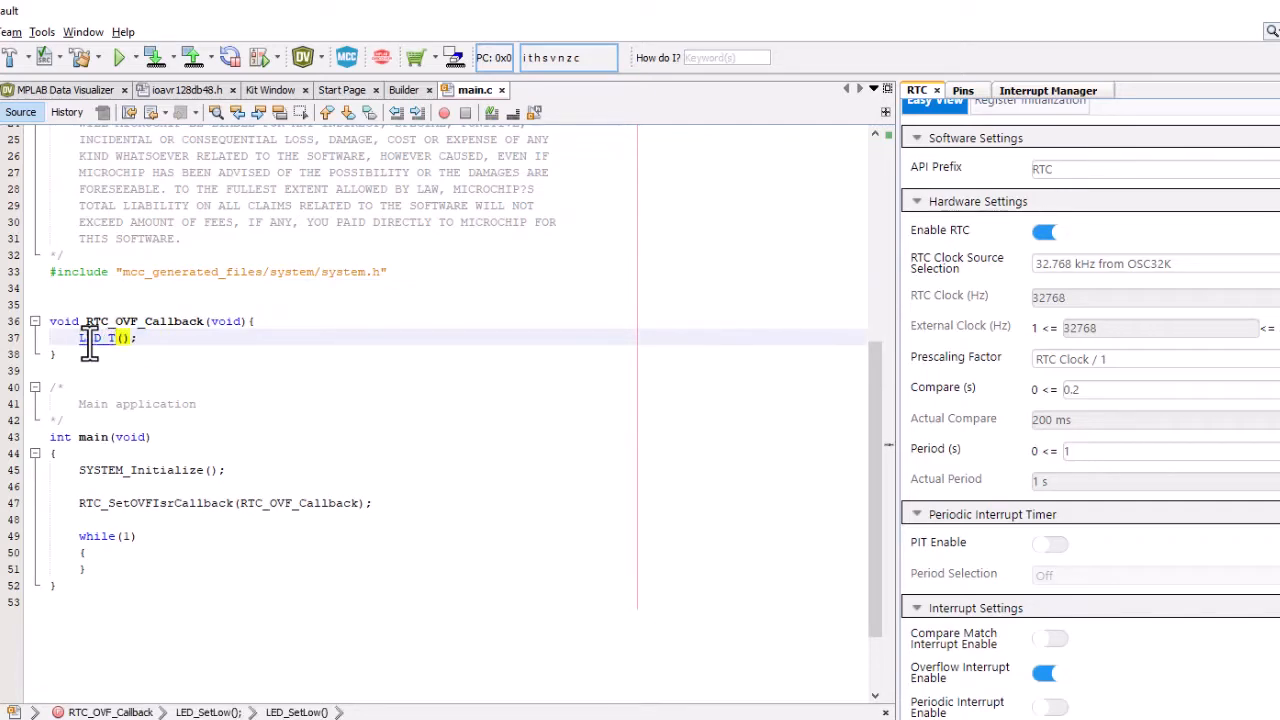
text(_T)
key(ctrl+space)
key(Return)
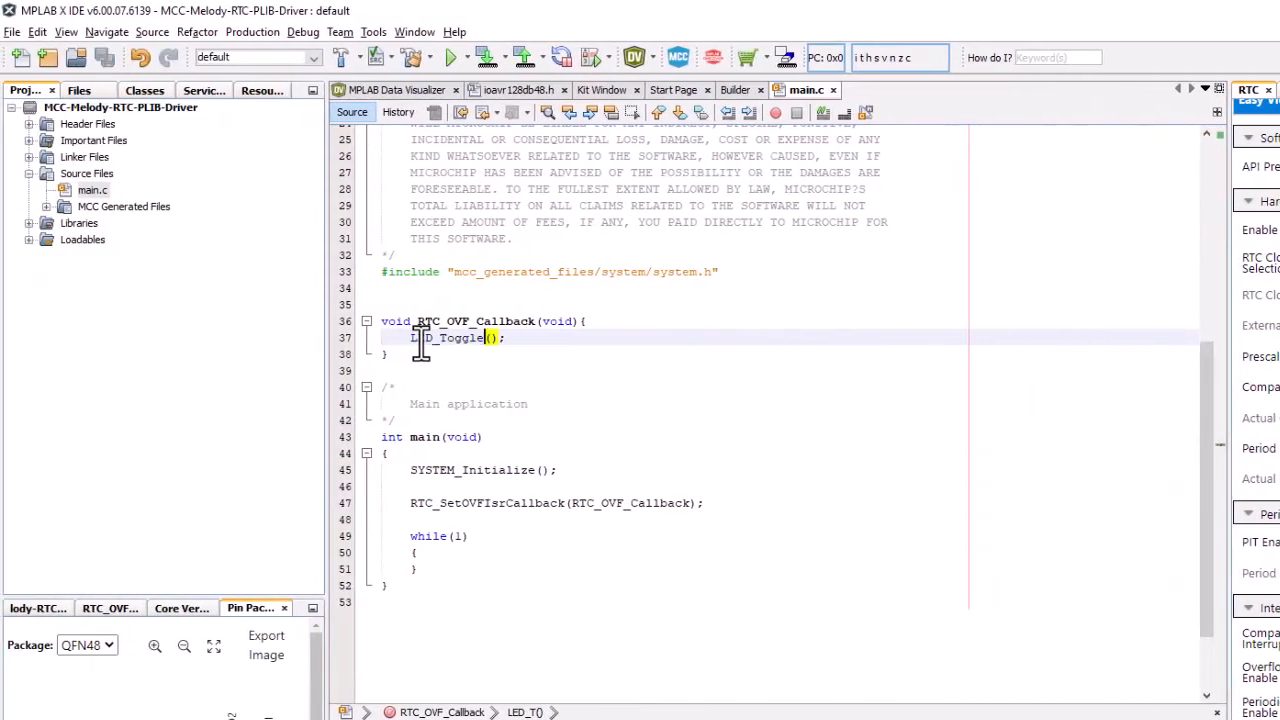
- Add the EVSYS driver from the device resources to the project and place its block below the RTC block in the builder
click(257, 90)
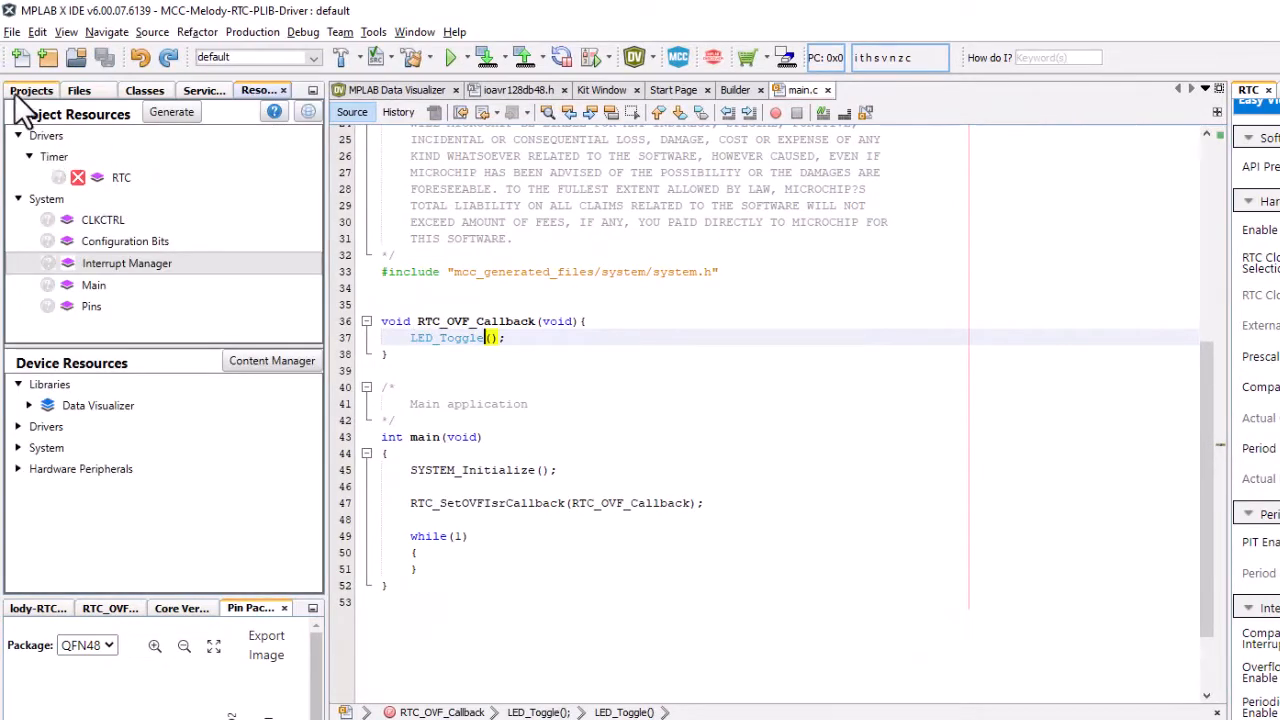
click(18, 426)
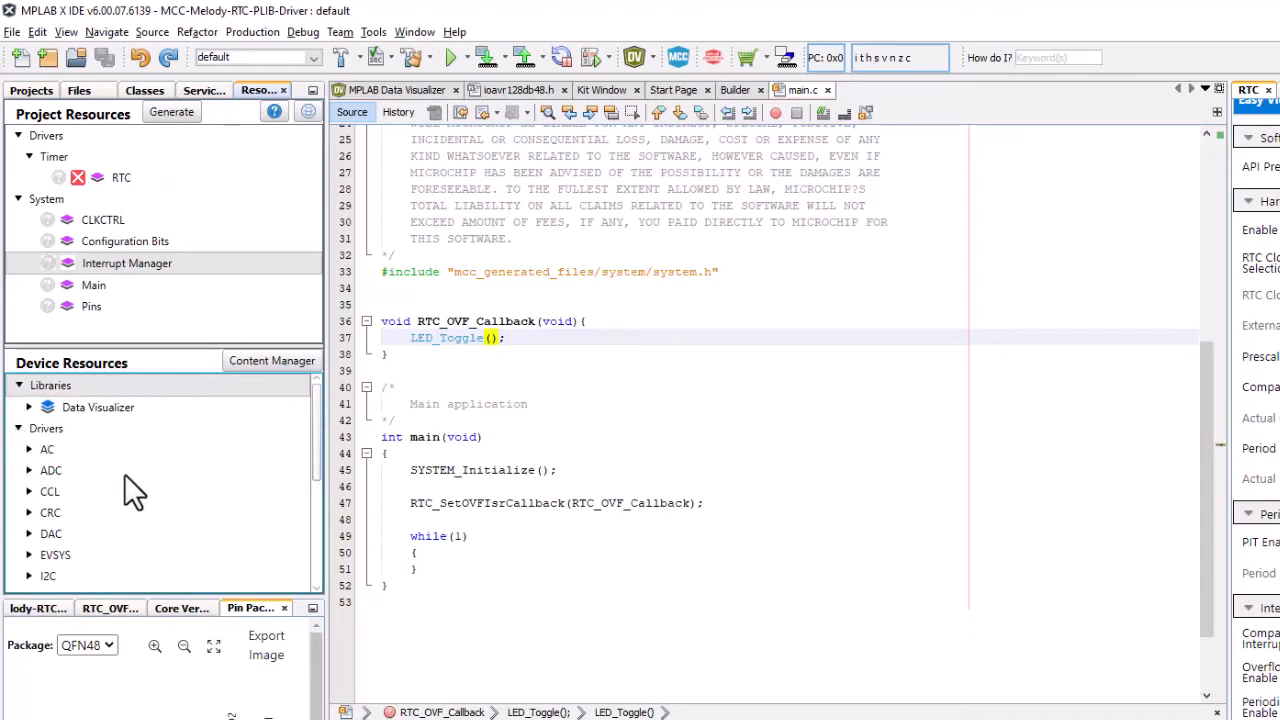
scroll(124, 473, down, 2)
click(29, 444)
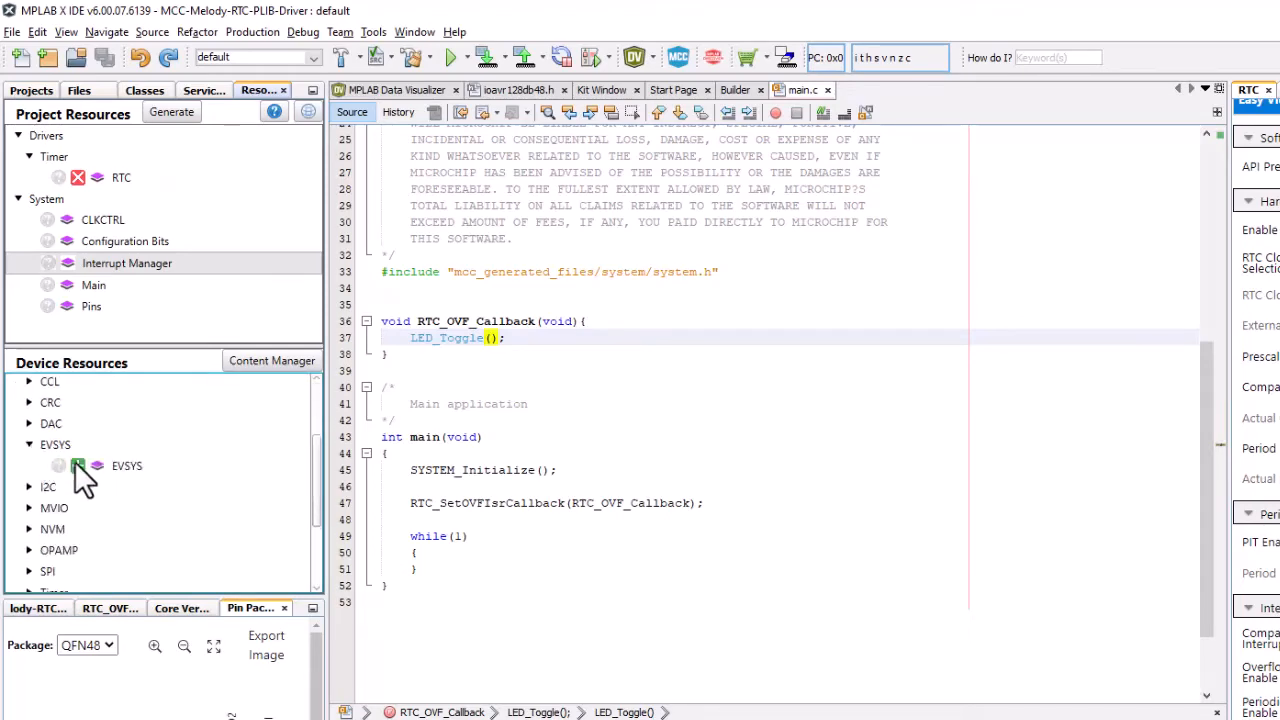
click(78, 466)
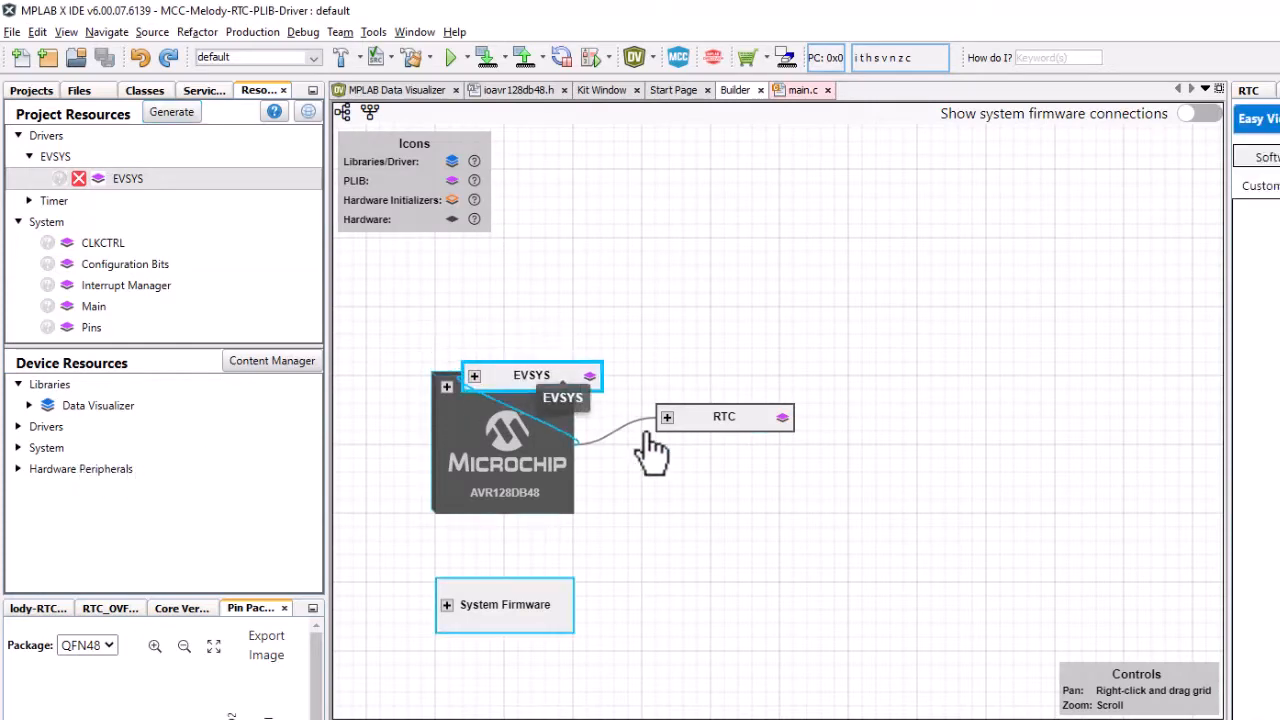
drag(647, 436, 821, 477)
- Widen the EVSYS settings area, connect the RTC_CMP generator to CHANNEL0, and connect CHANNEL0 to the EVSYSEVOUTB user
drag(1229, 492, 1178, 489)
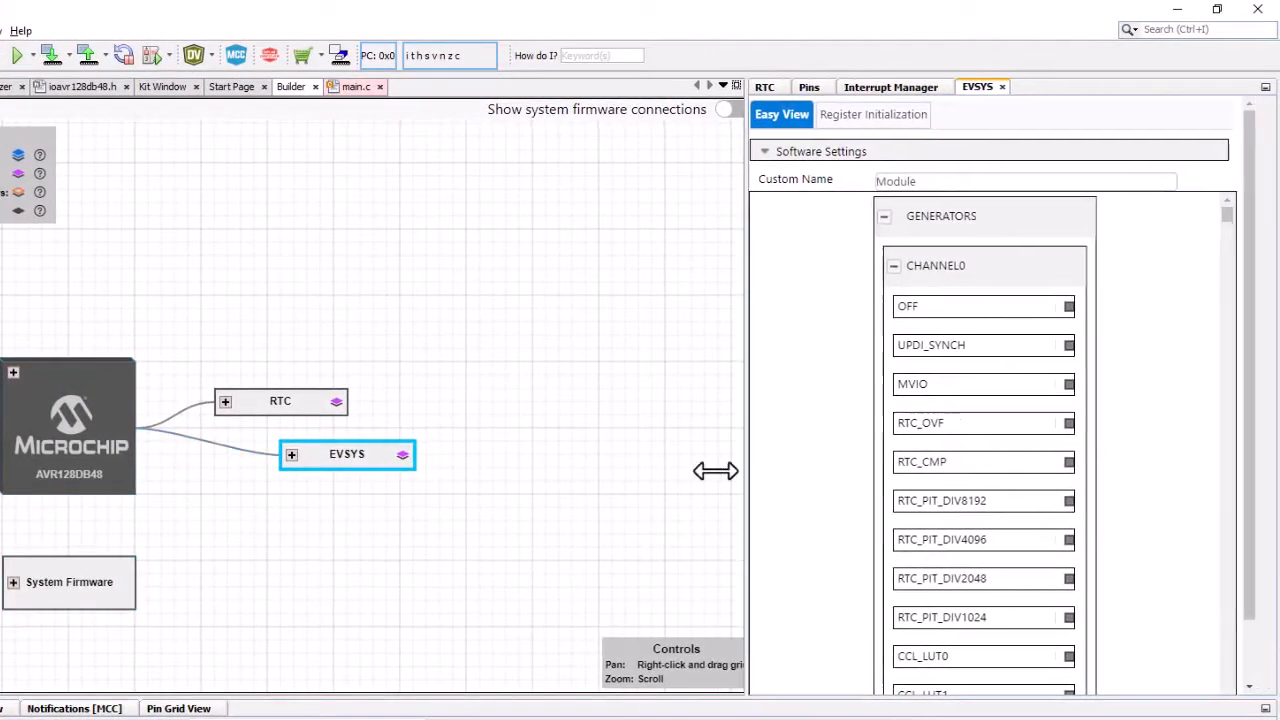
drag(716, 471, 220, 447)
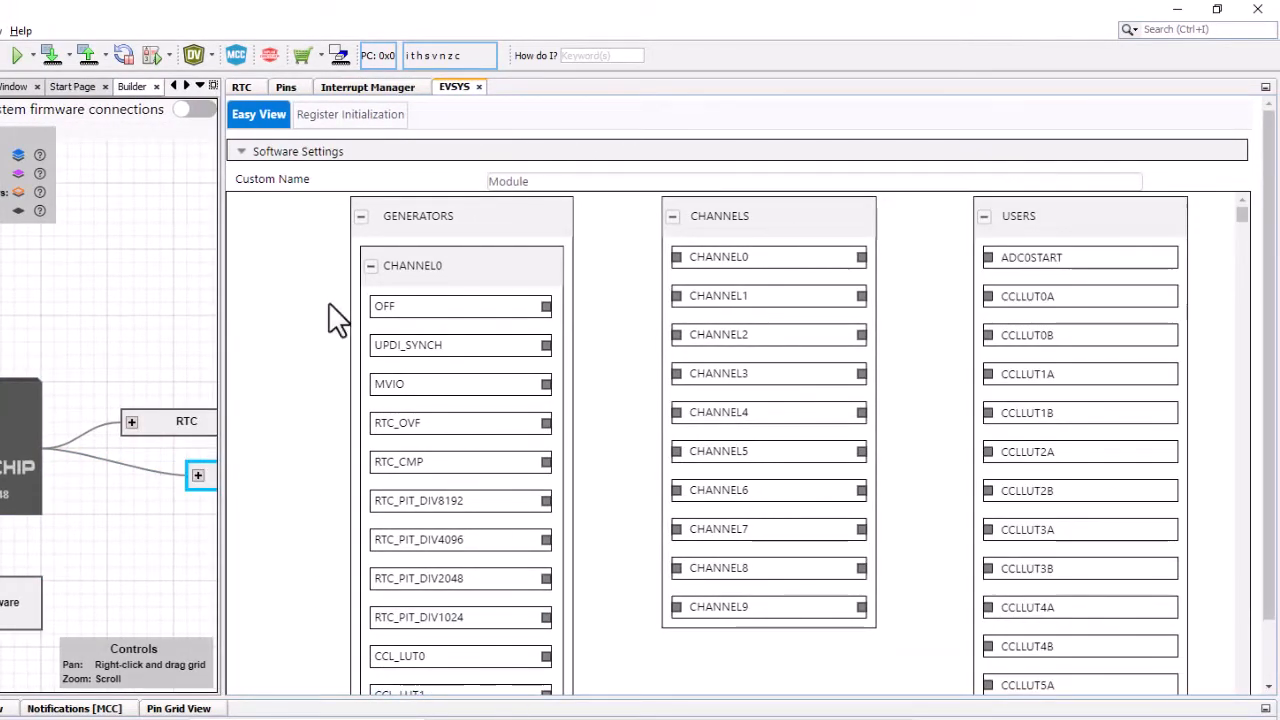
click(1030, 300)
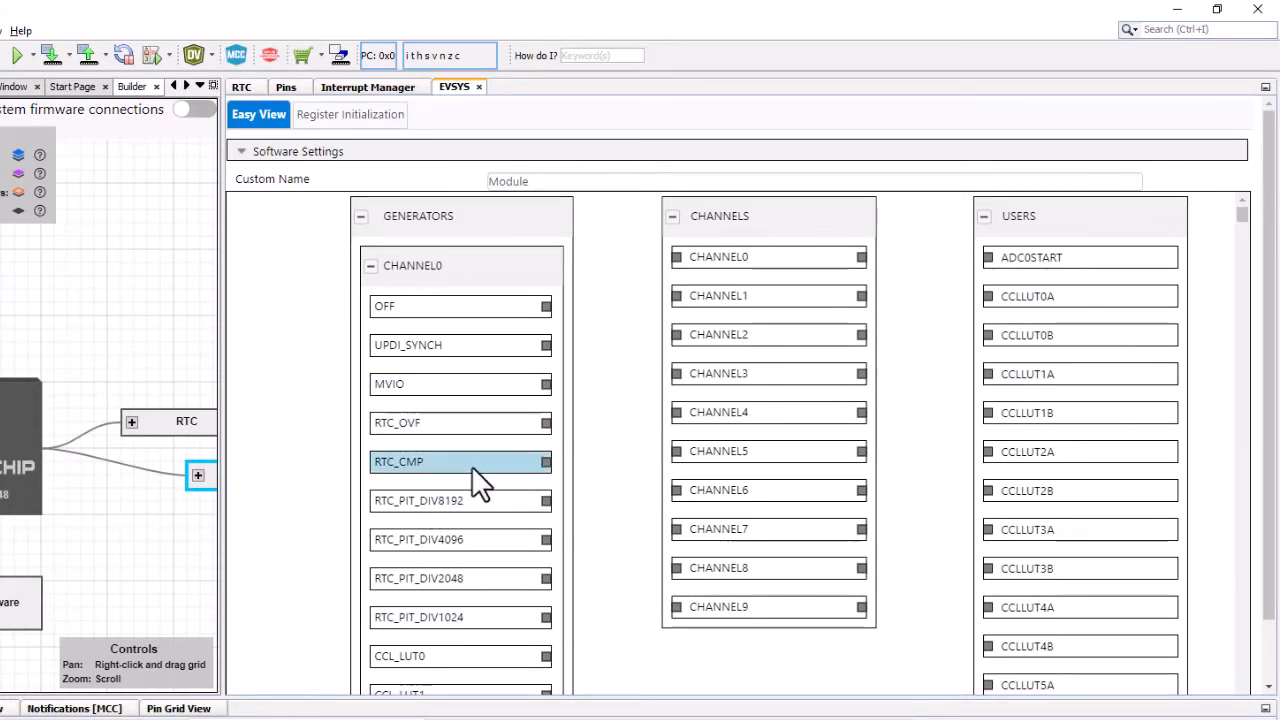
drag(546, 462, 680, 288)
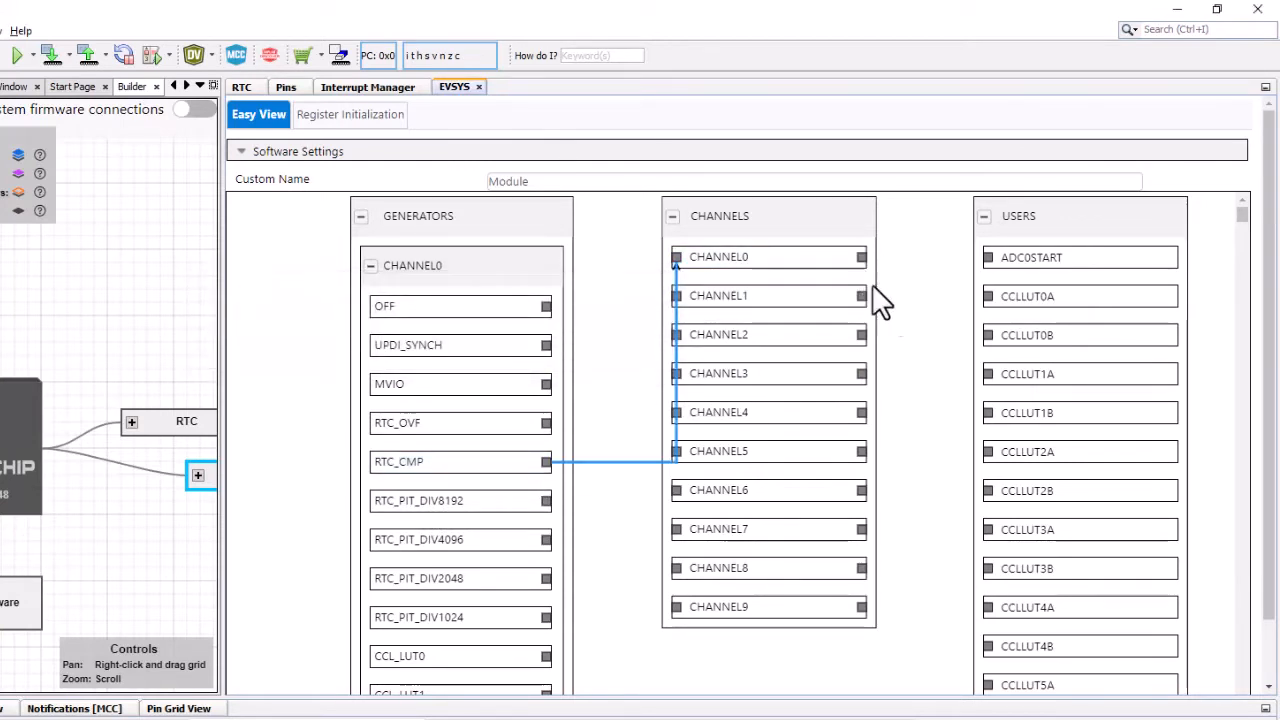
scroll(943, 370, down, 5)
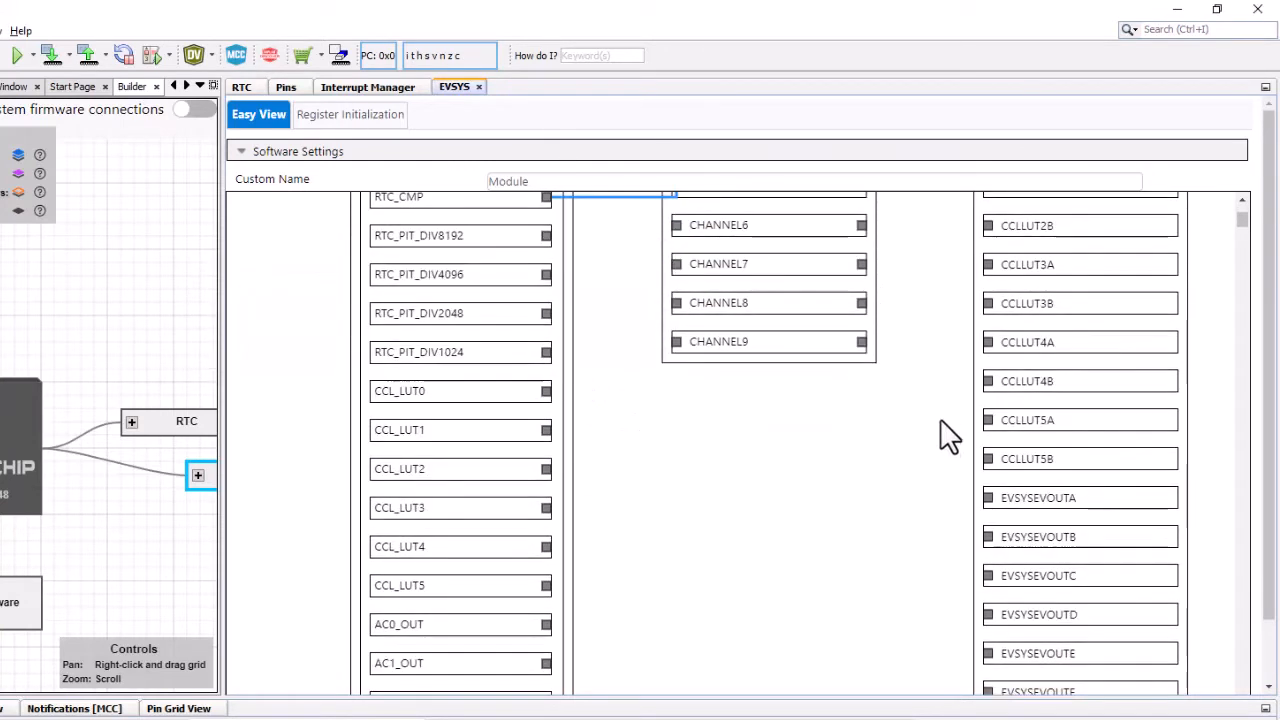
drag(985, 536, 898, 251)
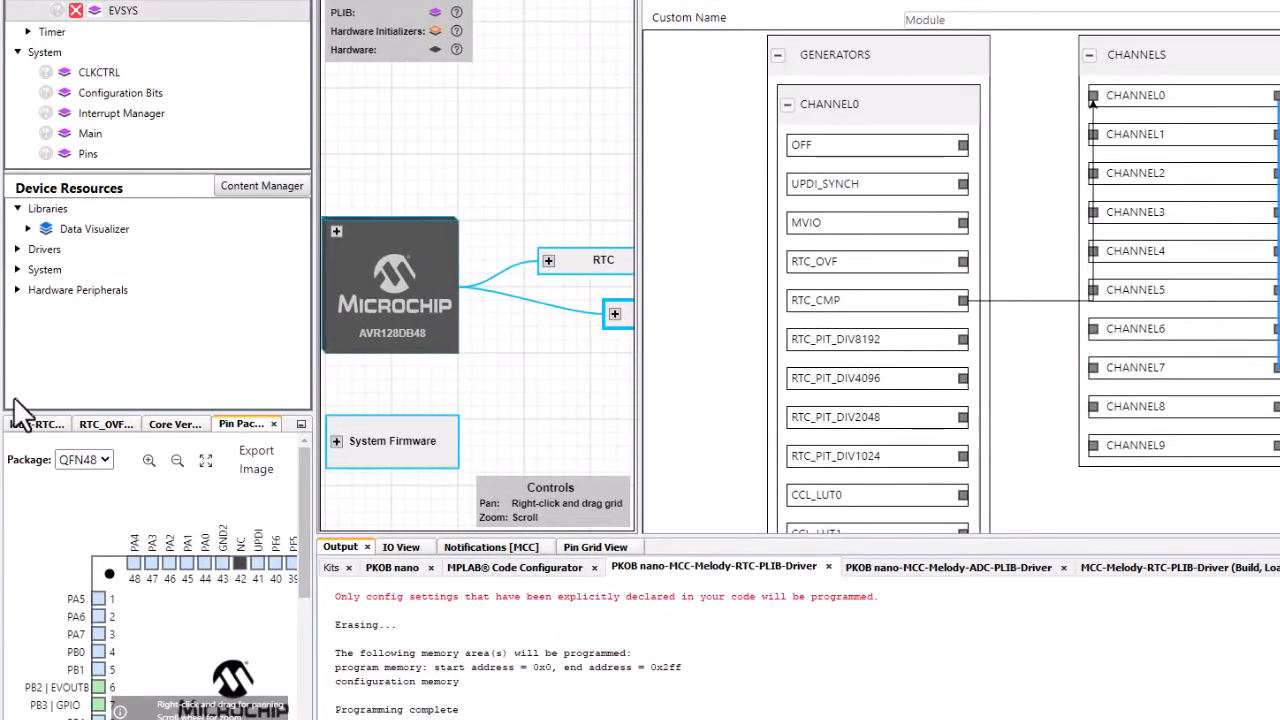
- Open the AVR128DB48 datasheet from the project dashboard using the 'HTML Browser Download from Microchip Website' option
click(30, 424)
click(14, 503)
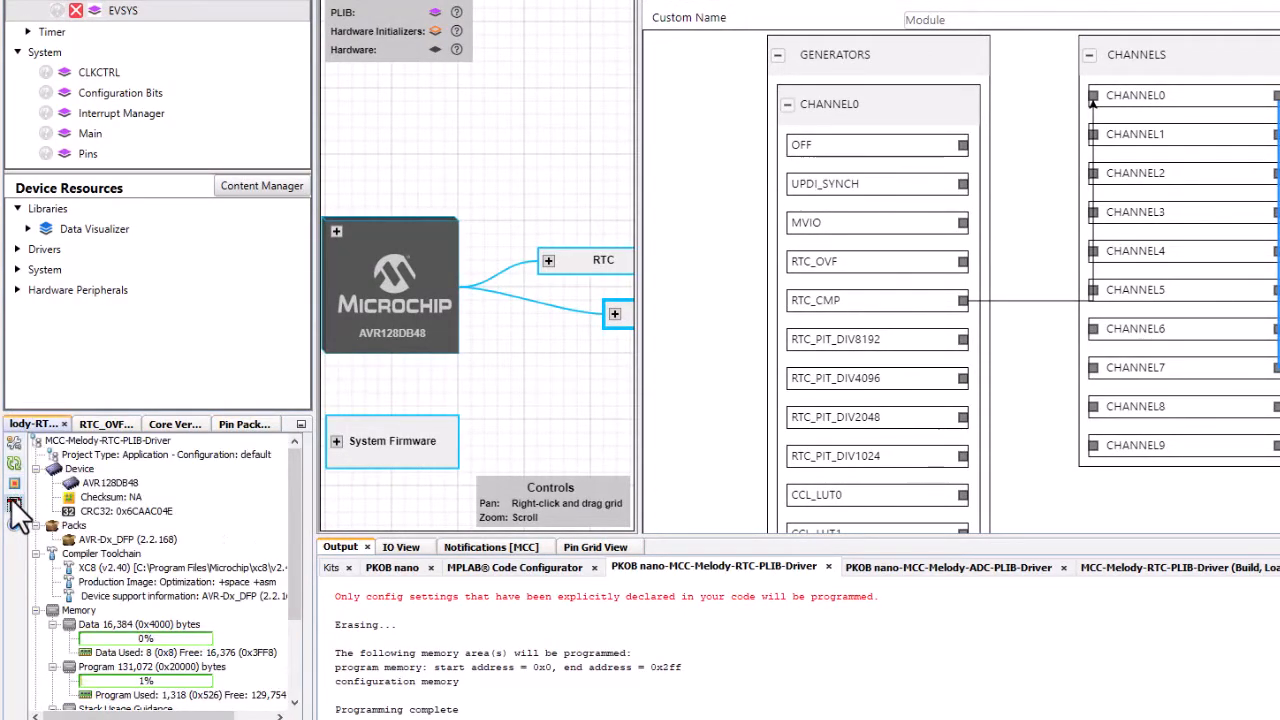
click(763, 286)
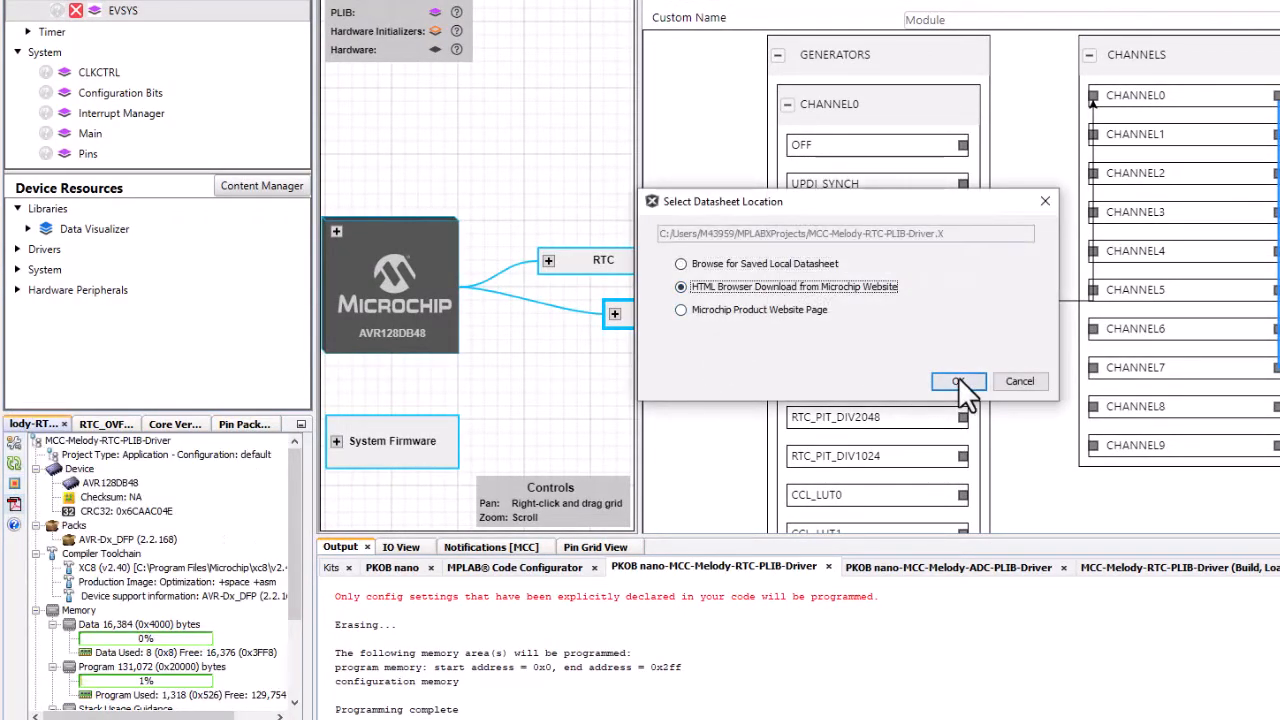
click(958, 381)
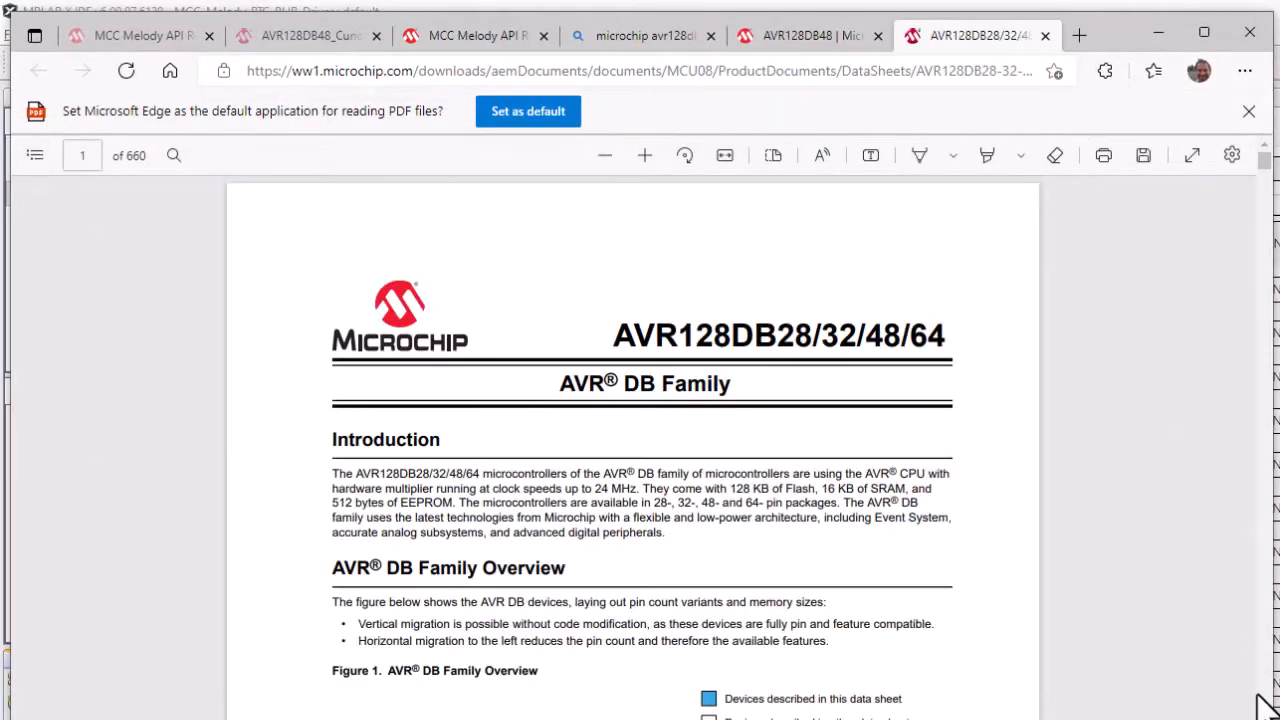
- Find the I/O Multiplexing table on page 18 of the datasheet and examine its pin name and EVSYS columns
scroll(1270, 705, down, 15)
scroll(1270, 705, down, 20)
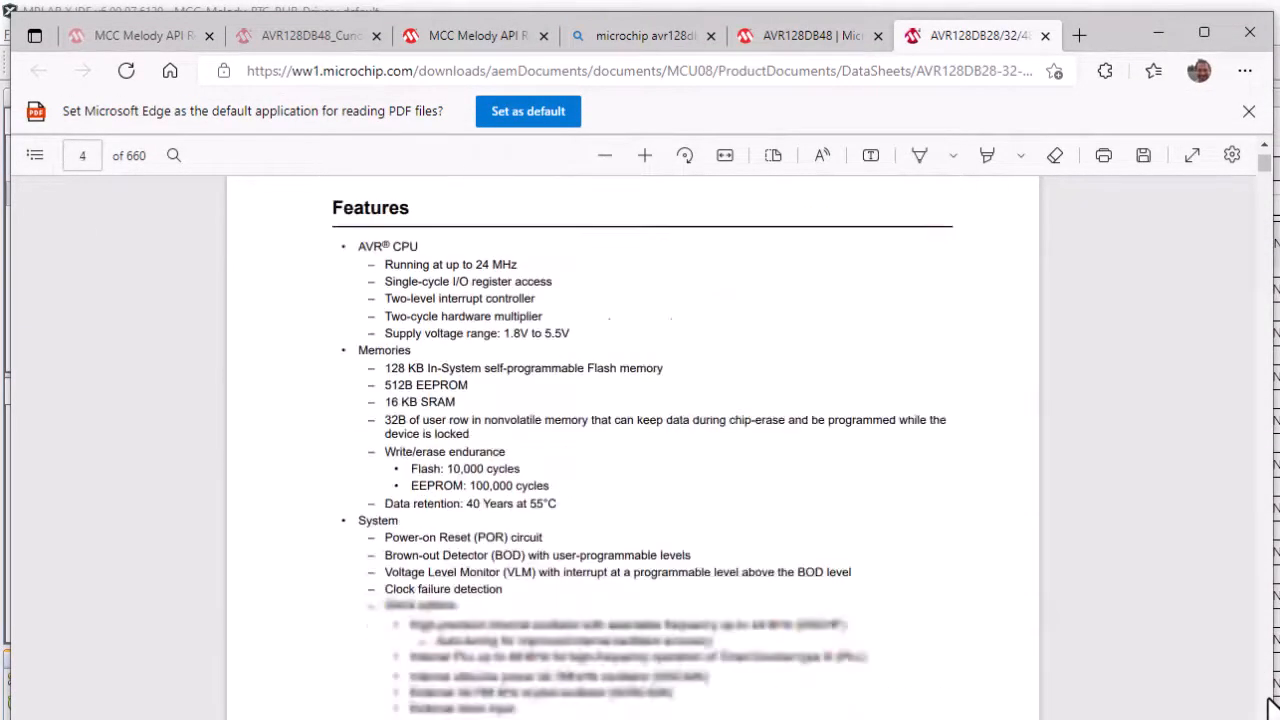
scroll(1270, 705, down, 20)
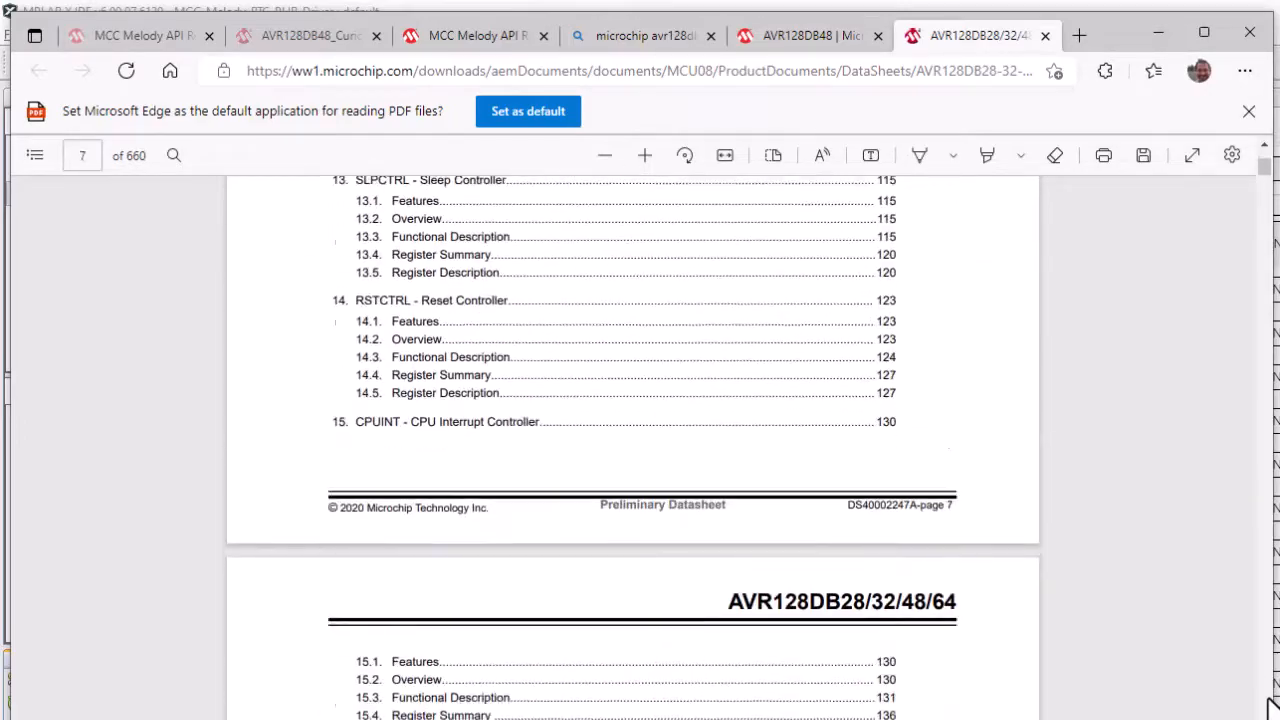
scroll(1270, 705, down, 20)
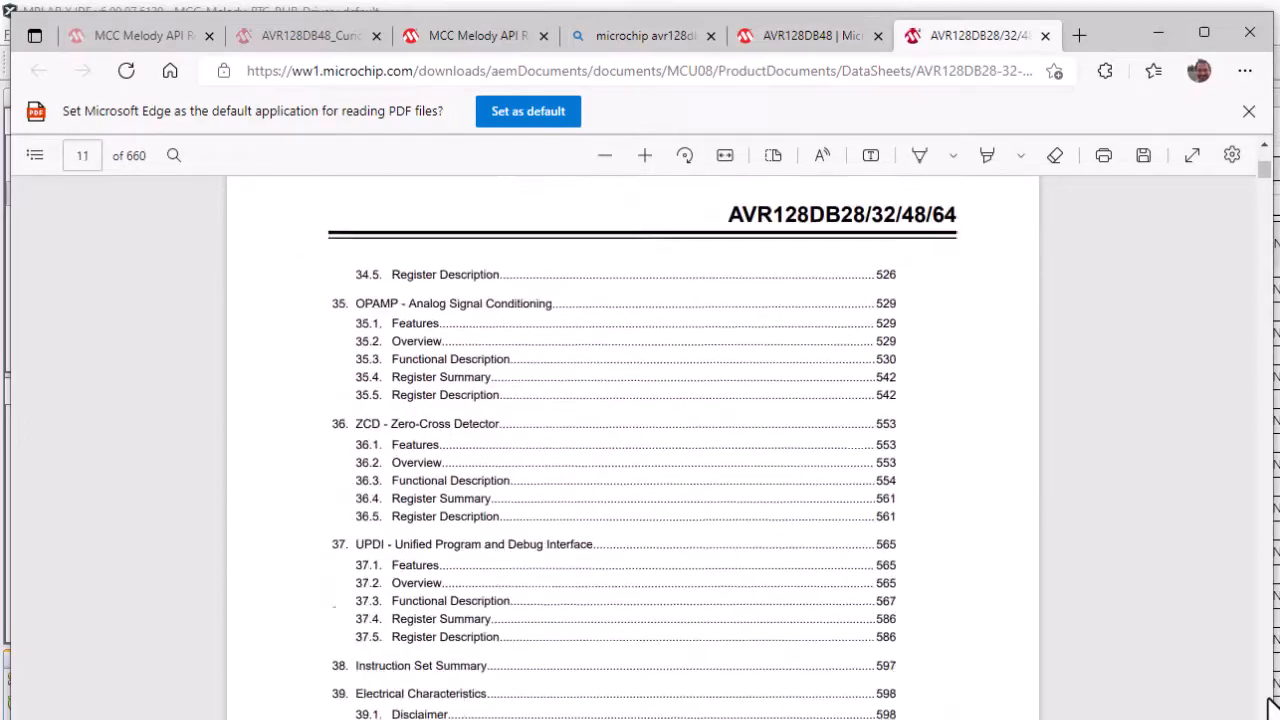
scroll(1270, 705, down, 20)
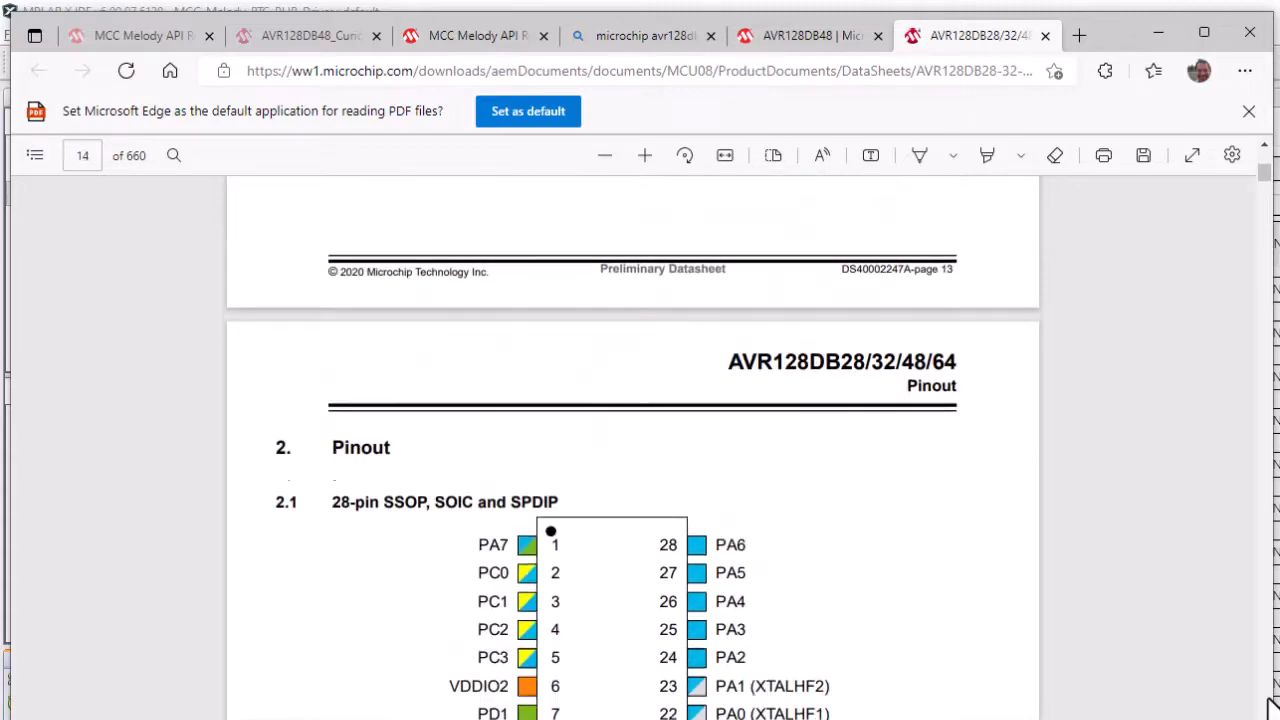
scroll(1270, 705, down, 20)
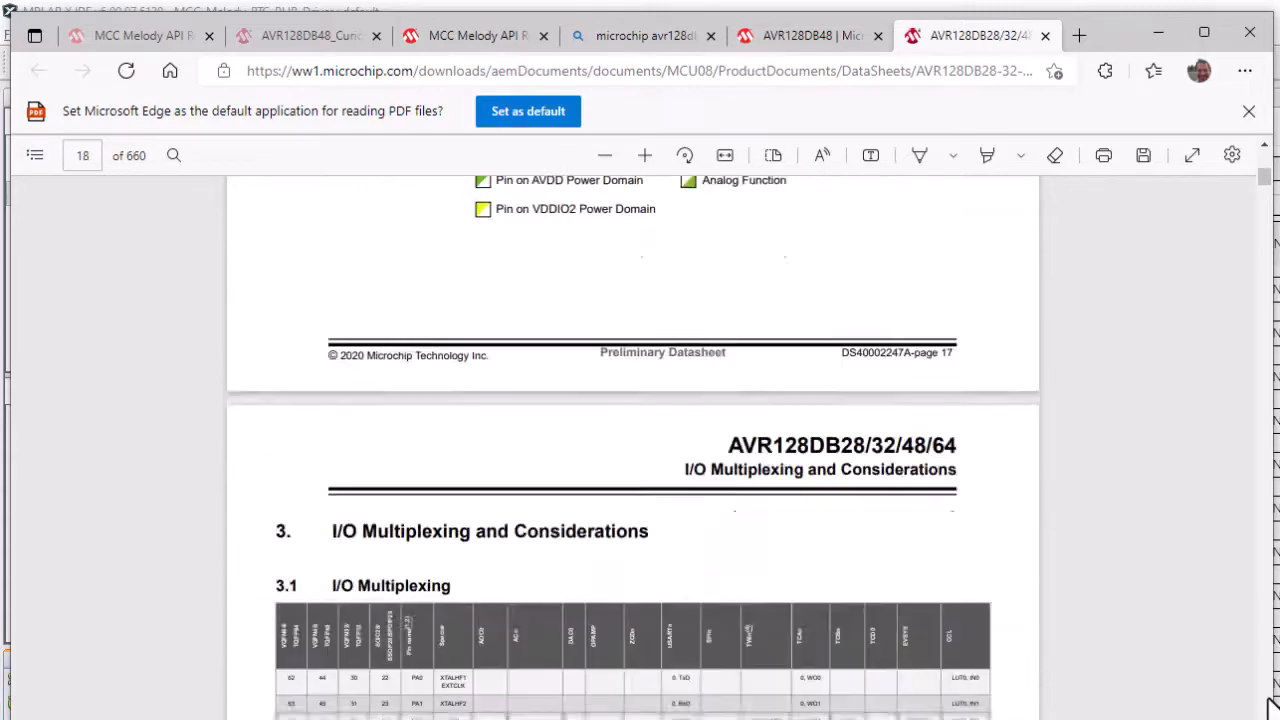
scroll(1114, 500, up, 6)
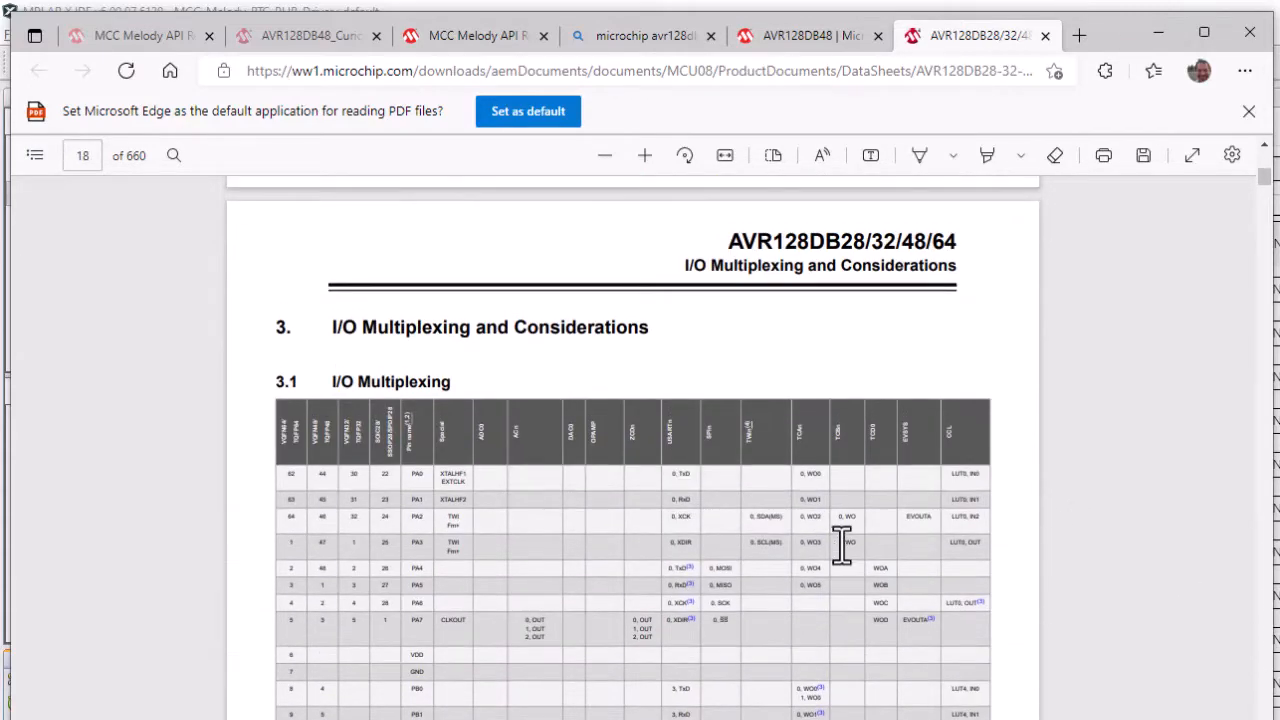
ctrl+scroll(840, 540, up, 4)
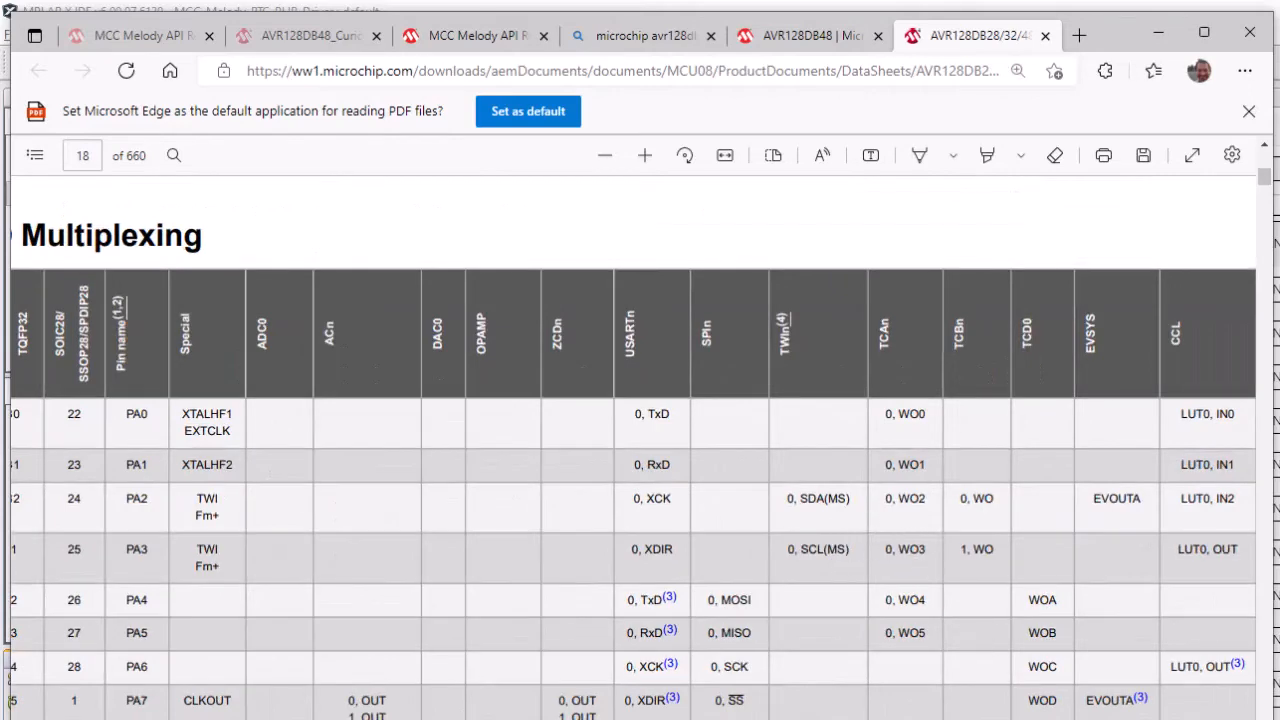
scroll(632, 470, left, 3)
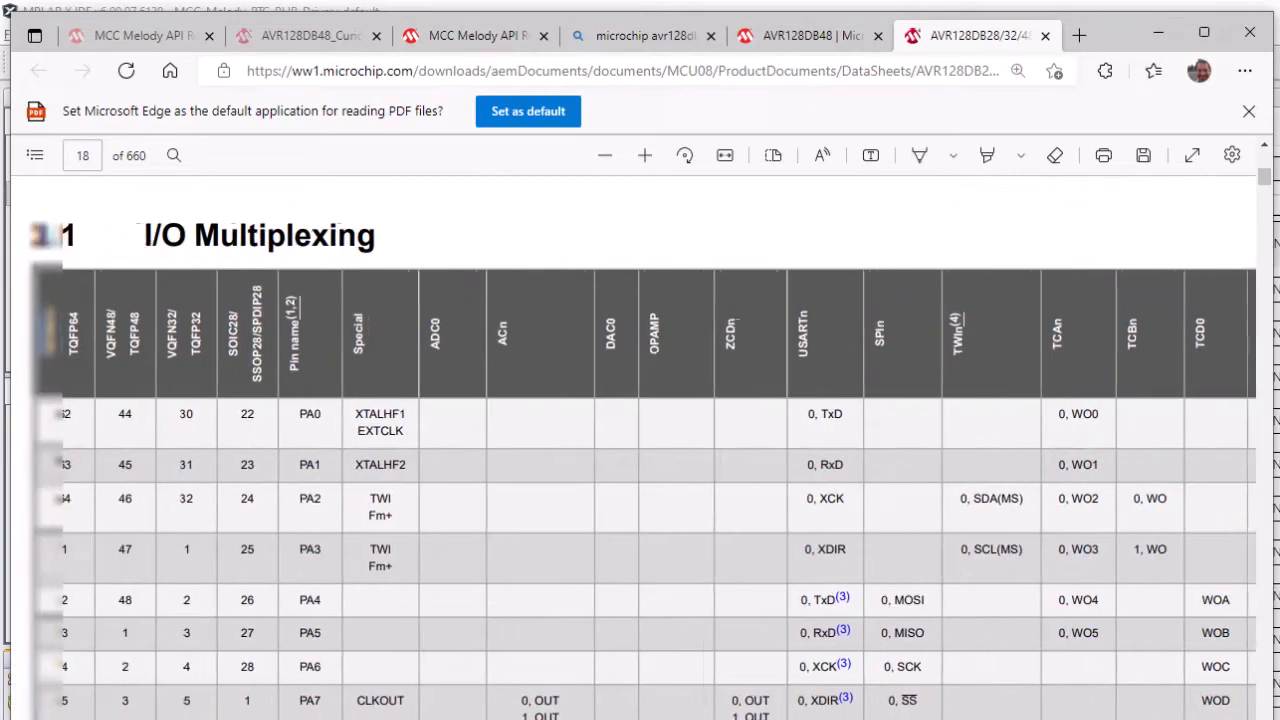
- Look up which pin carries EVOUTB in the datasheet's I/O Multiplexing table, mark its pin name, and return to MPLAB X IDE
scroll(648, 470, right, 3)
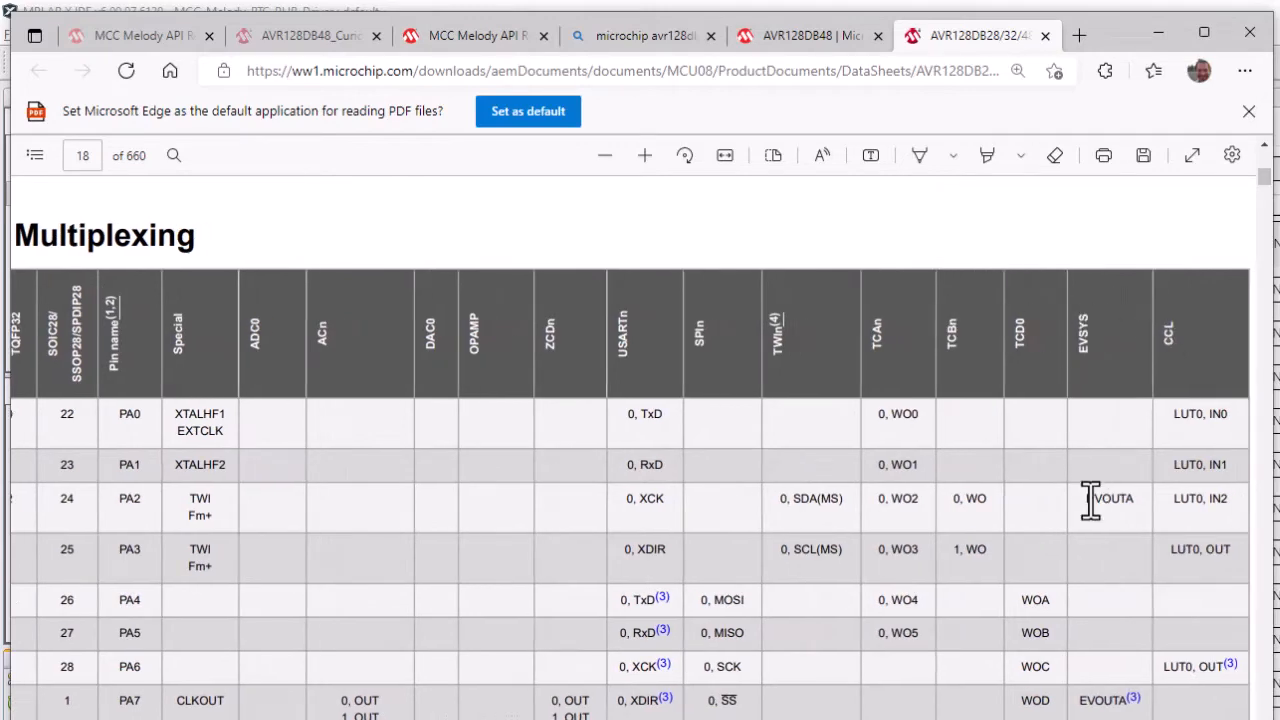
scroll(1090, 500, down, 2)
scroll(1101, 520, down, 2)
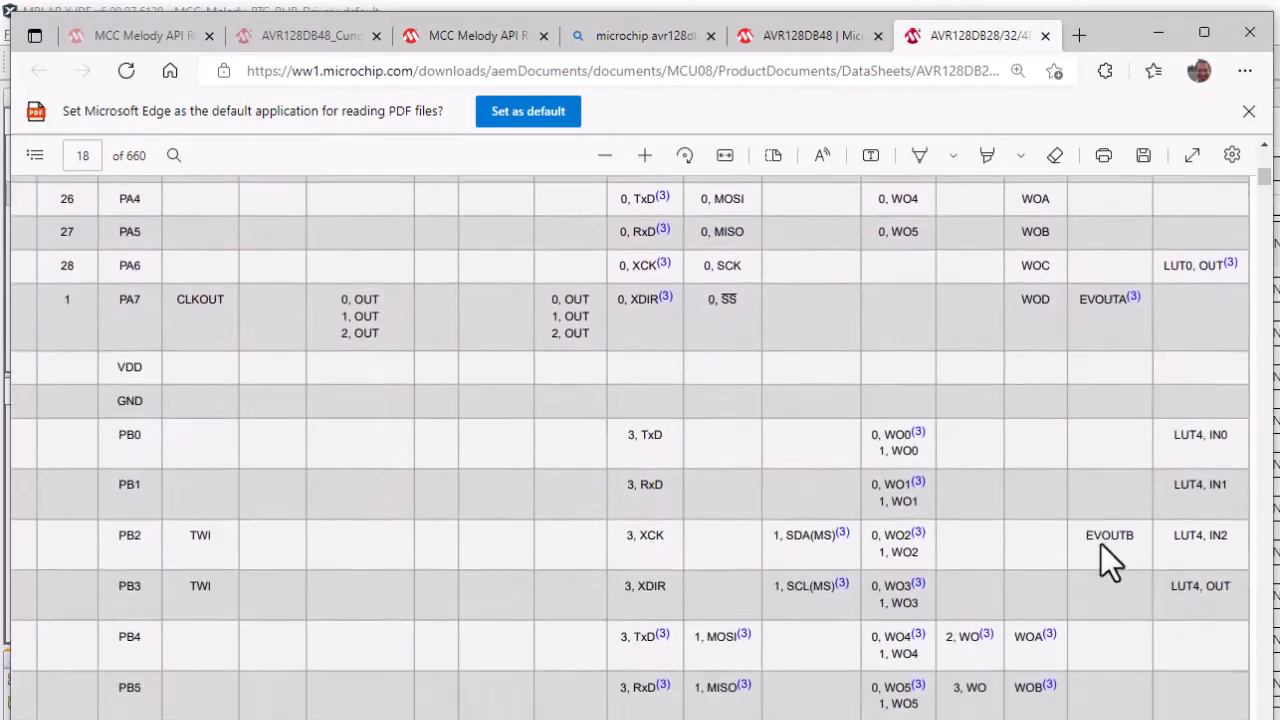
double_click(130, 534)
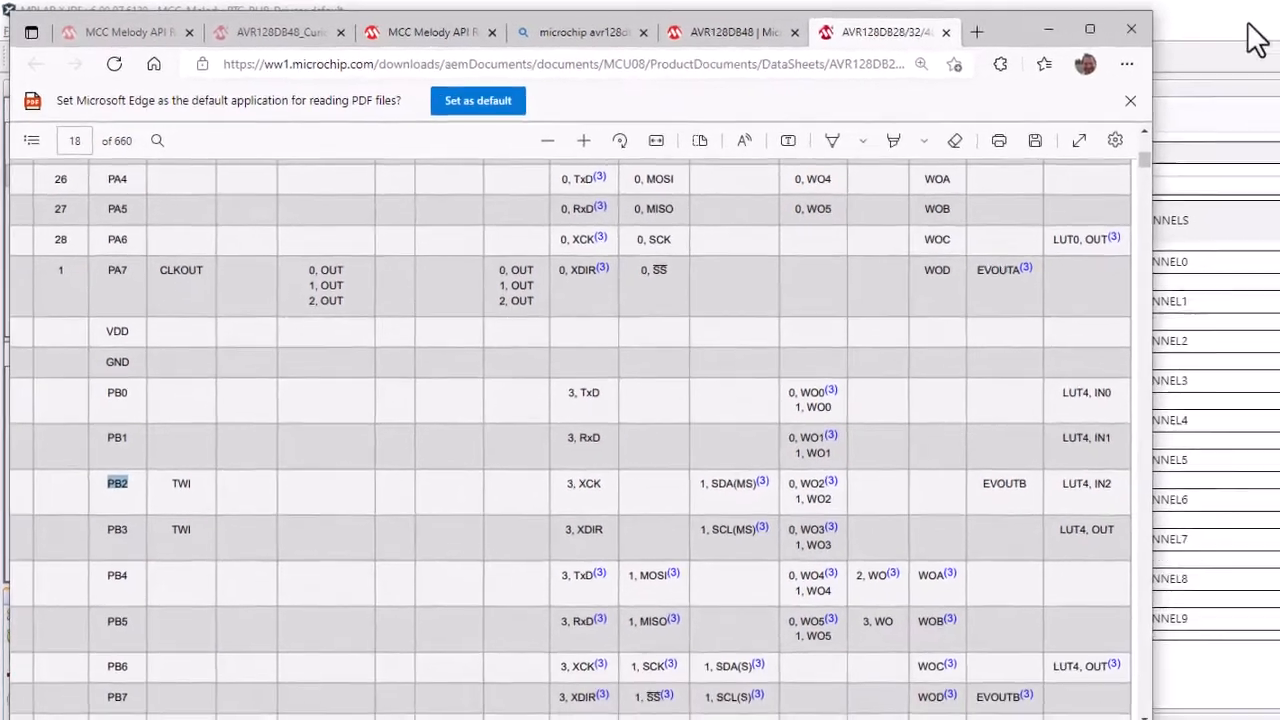
click(1248, 26)
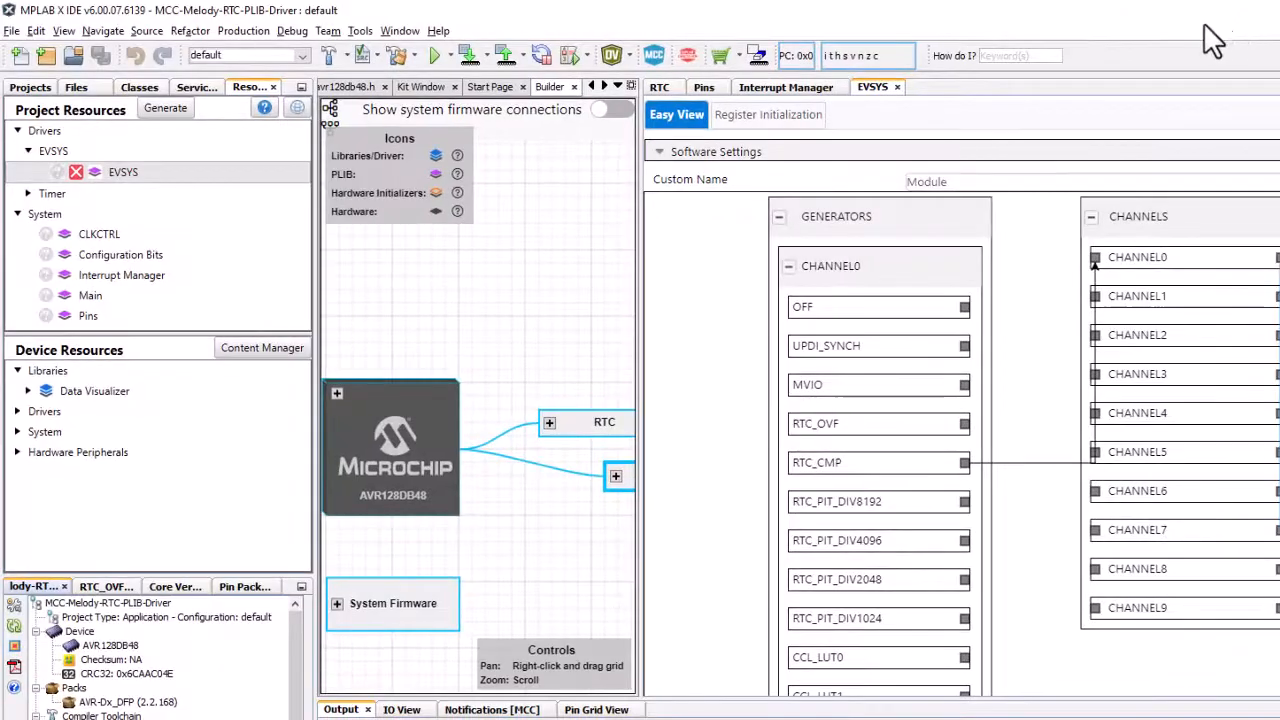
- Open the AVR128DB48 Curiosity Nano Schematics from the Kit Window, examine the on-board peripherals' pin assignments, and return to MPLAB X IDE
click(426, 89)
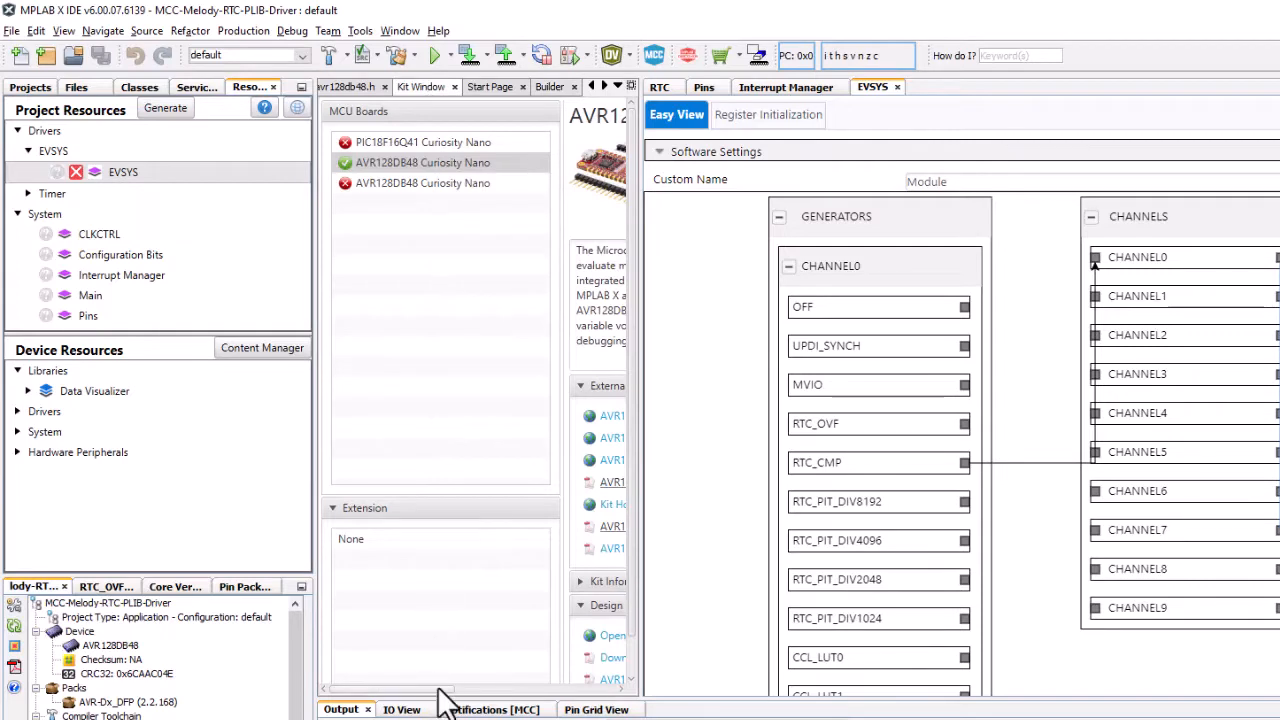
drag(440, 689, 531, 686)
click(480, 527)
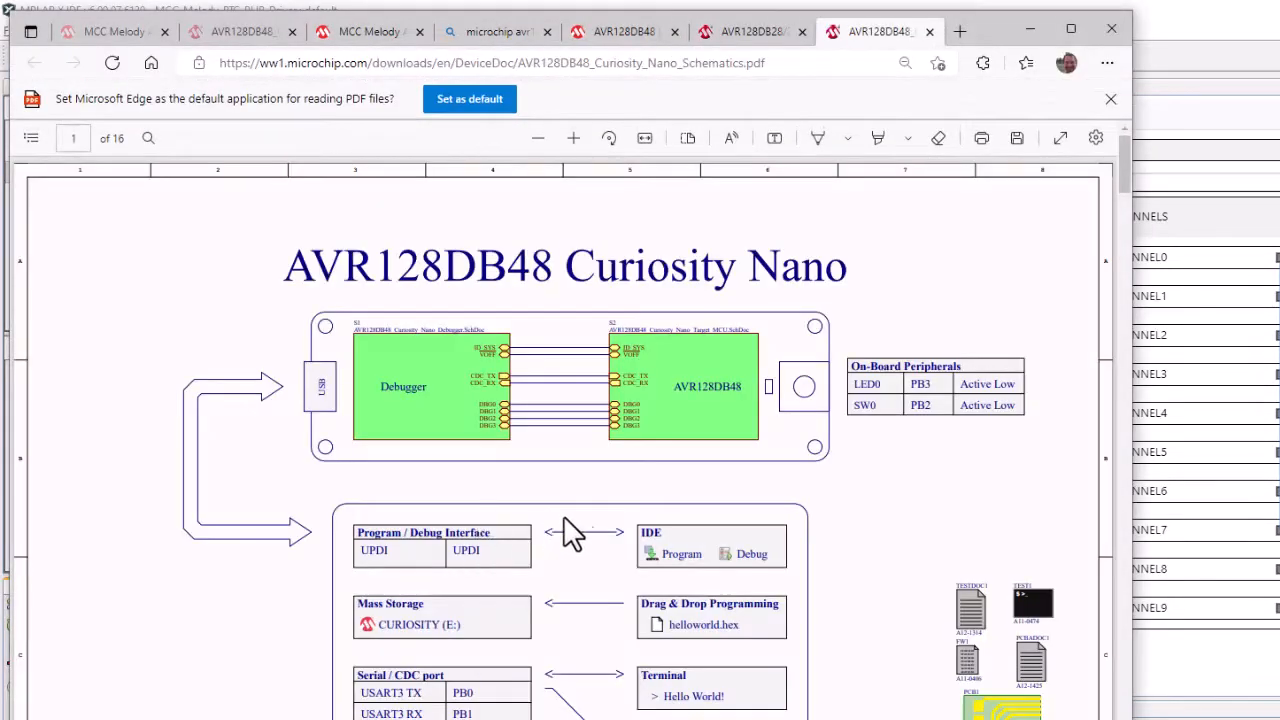
scroll(863, 466, down, 3)
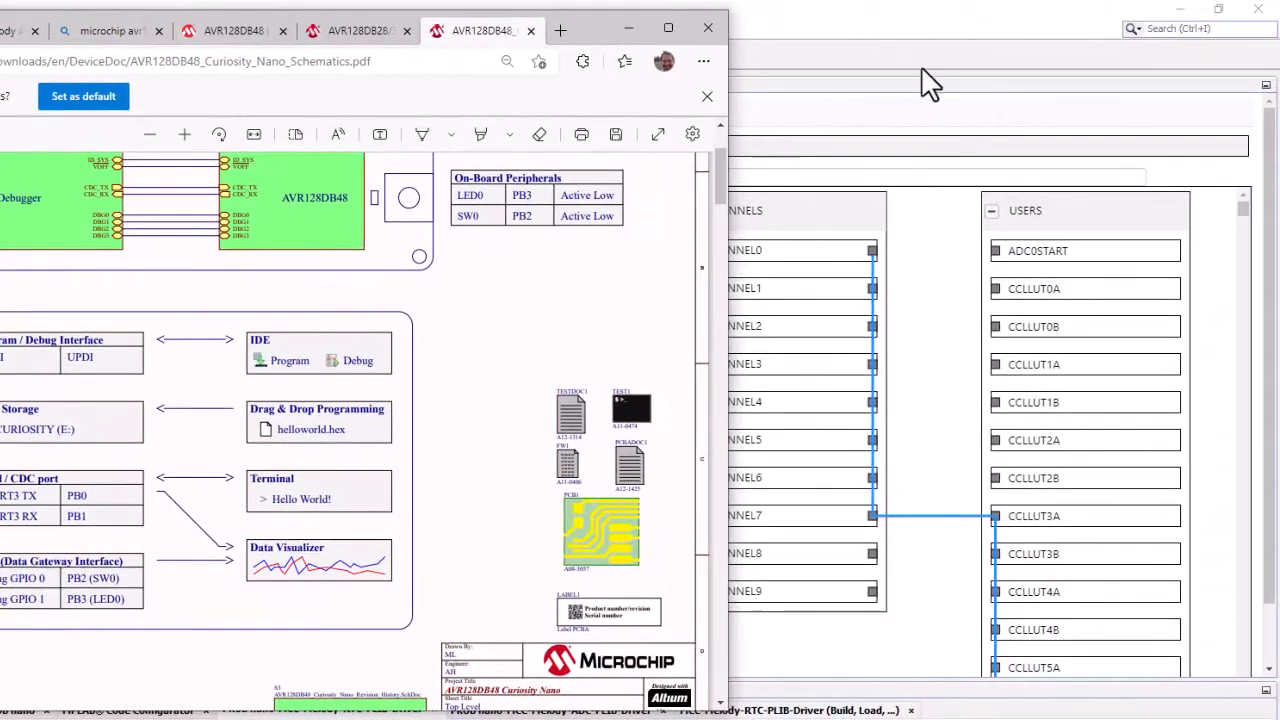
click(930, 85)
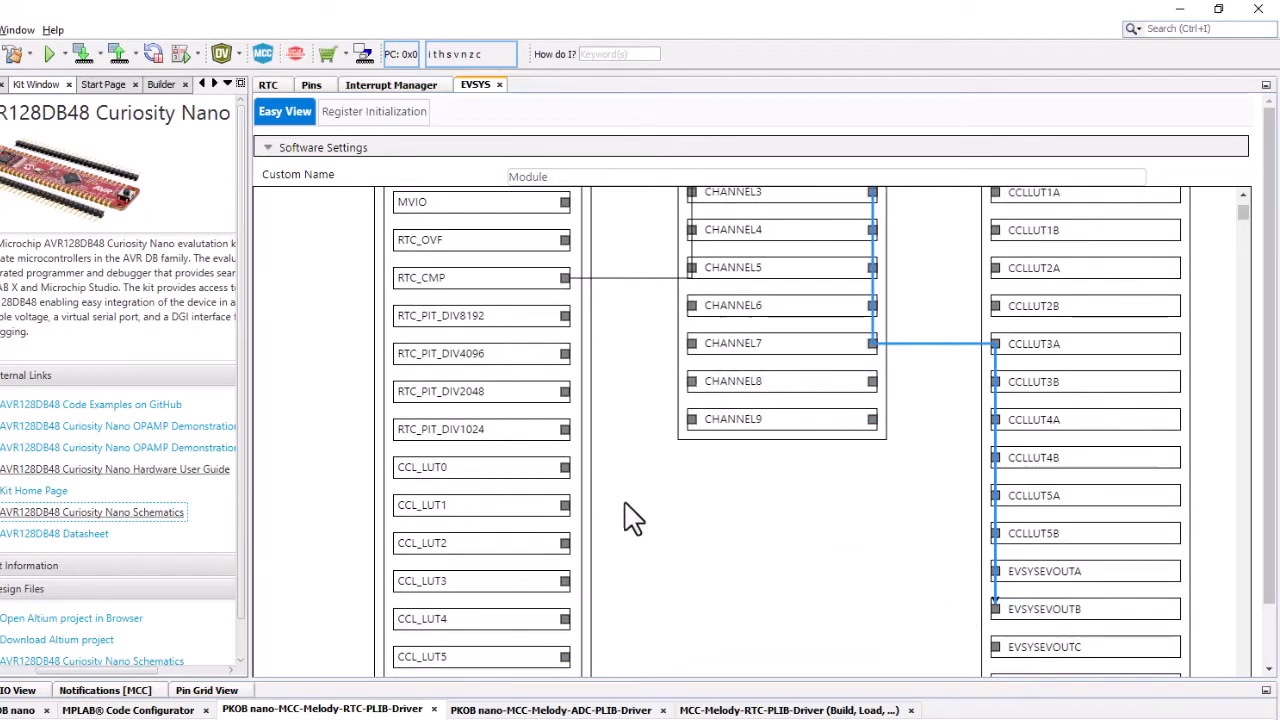
- Widen the editor area to show main.c, and generate the project code for programming the board
drag(245, 372, 714, 400)
click(379, 84)
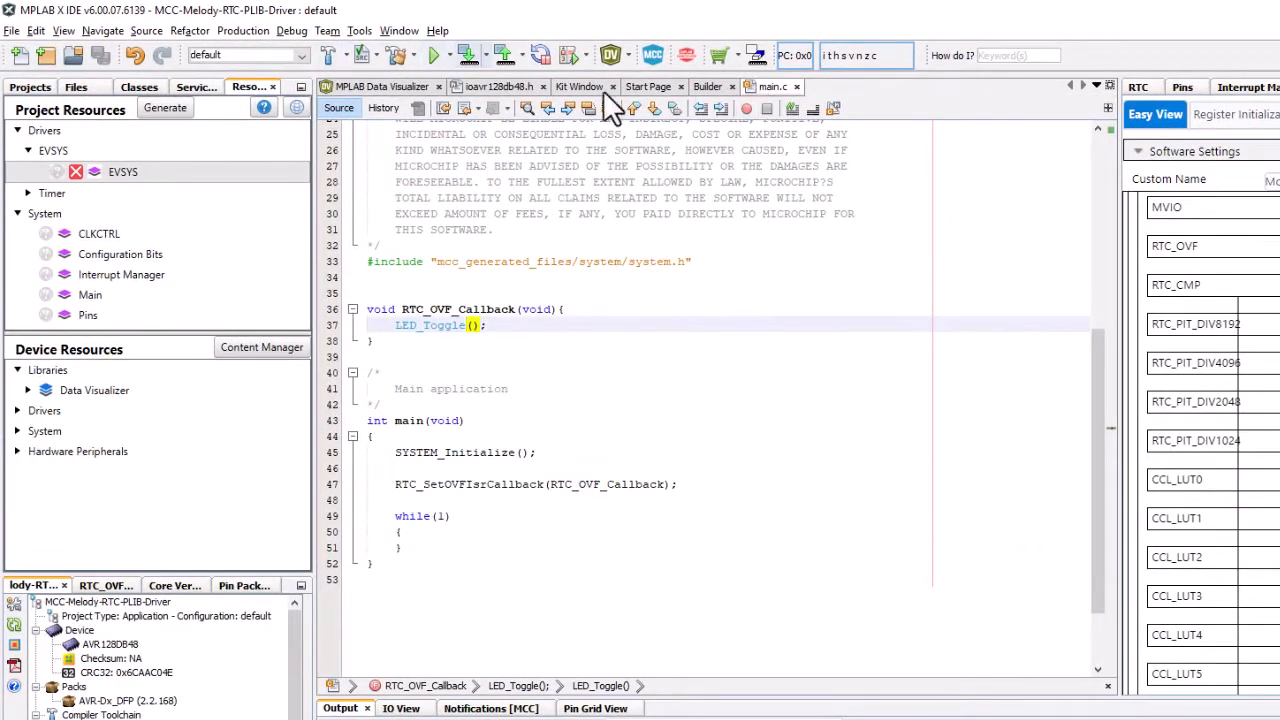
click(168, 106)
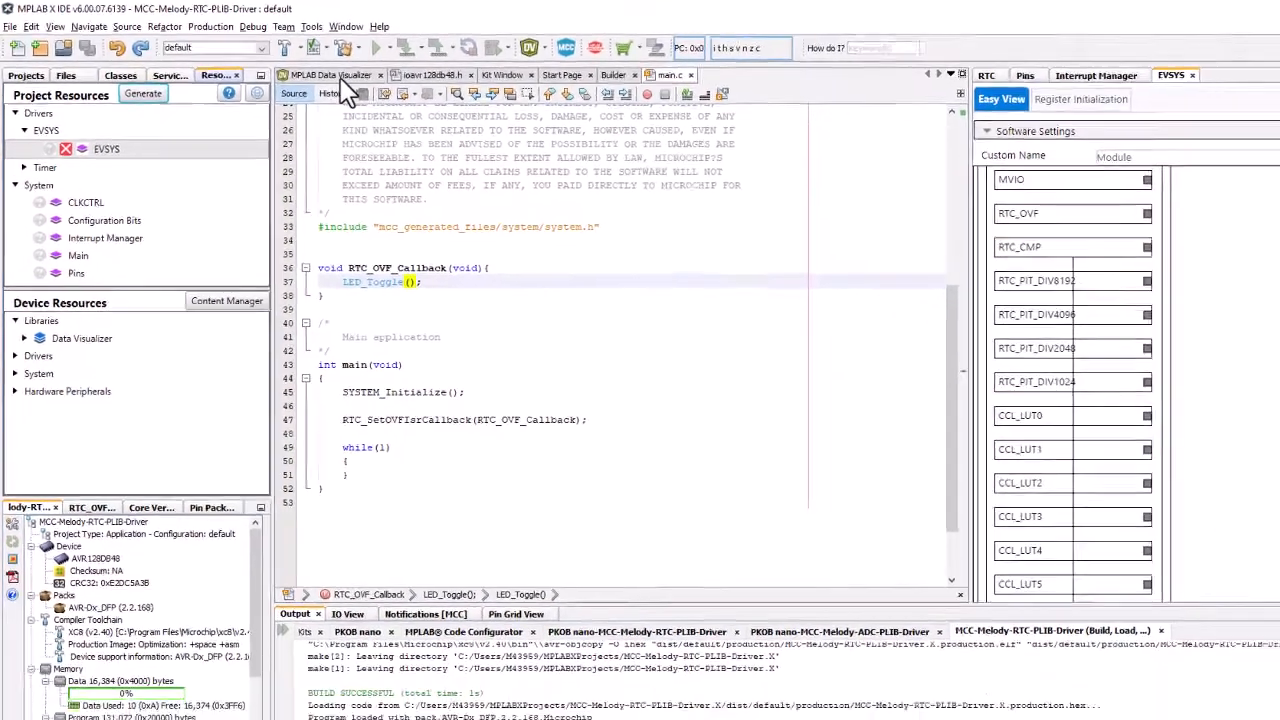
- Show the MPLAB Data Visualizer time plot without the connections list, pause its scrolling, and examine the LED and event pulses at different zoom levels
click(392, 88)
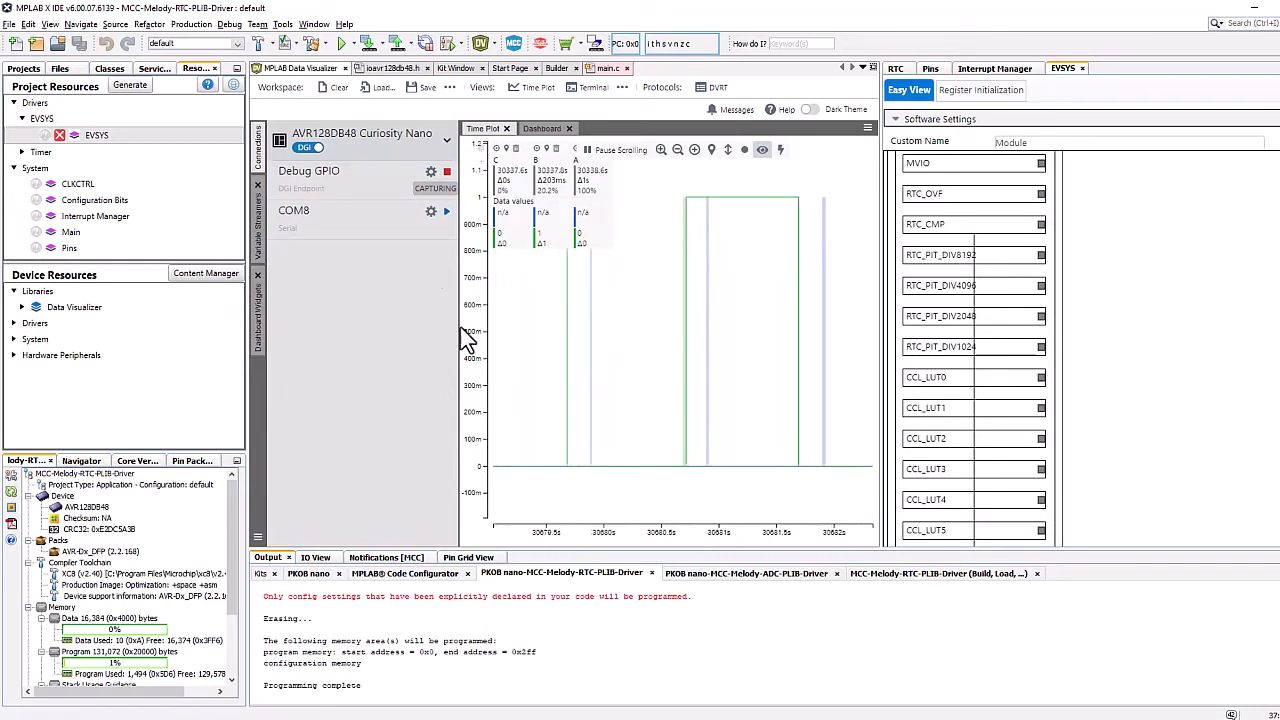
click(258, 140)
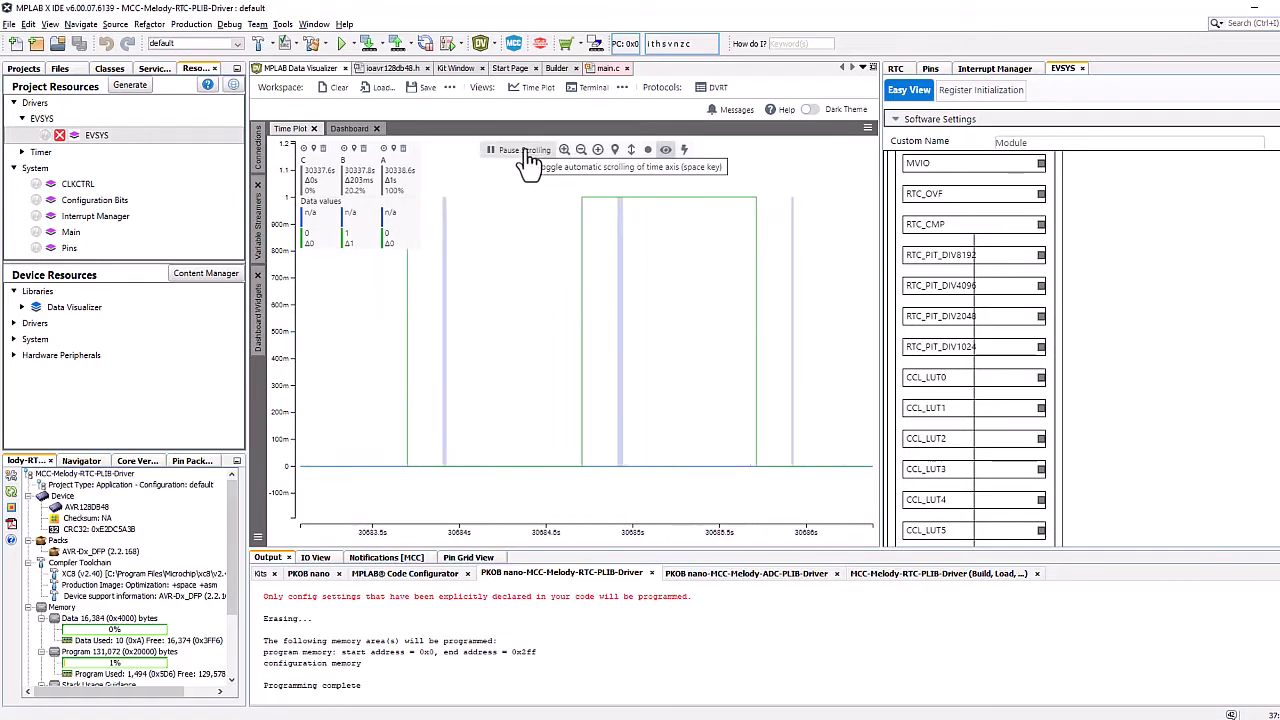
click(524, 151)
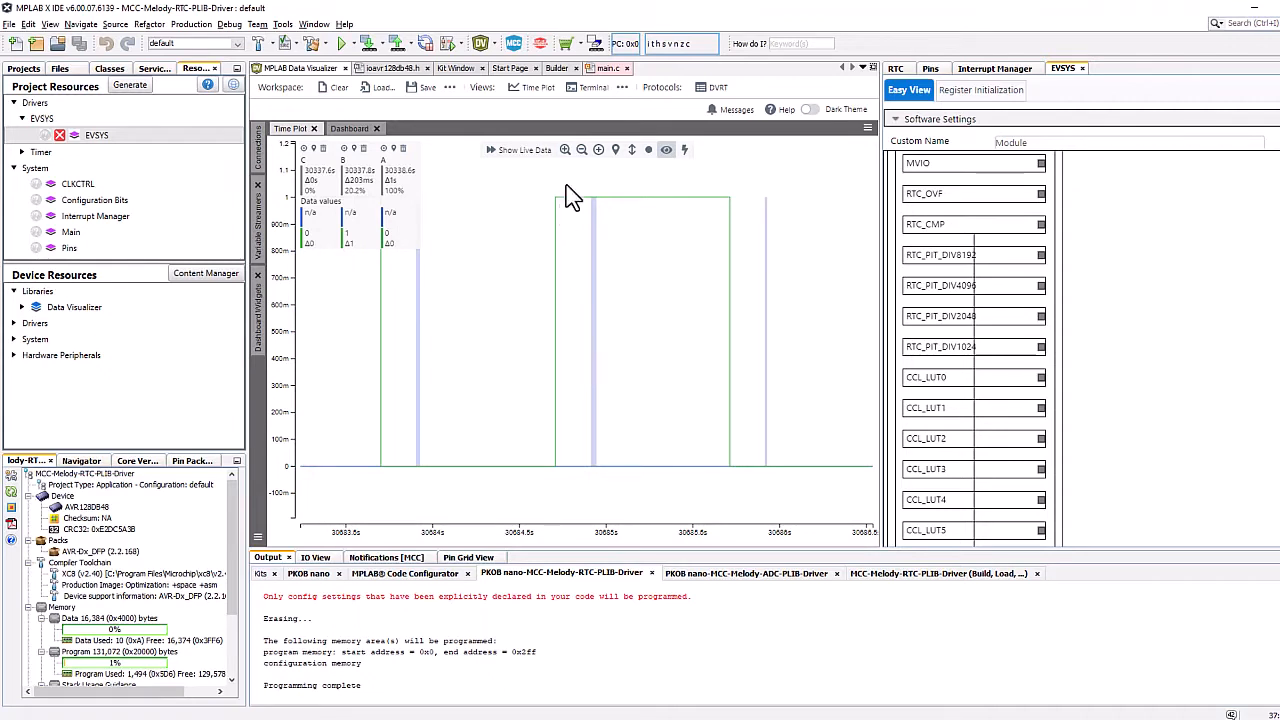
click(565, 150)
click(565, 150)
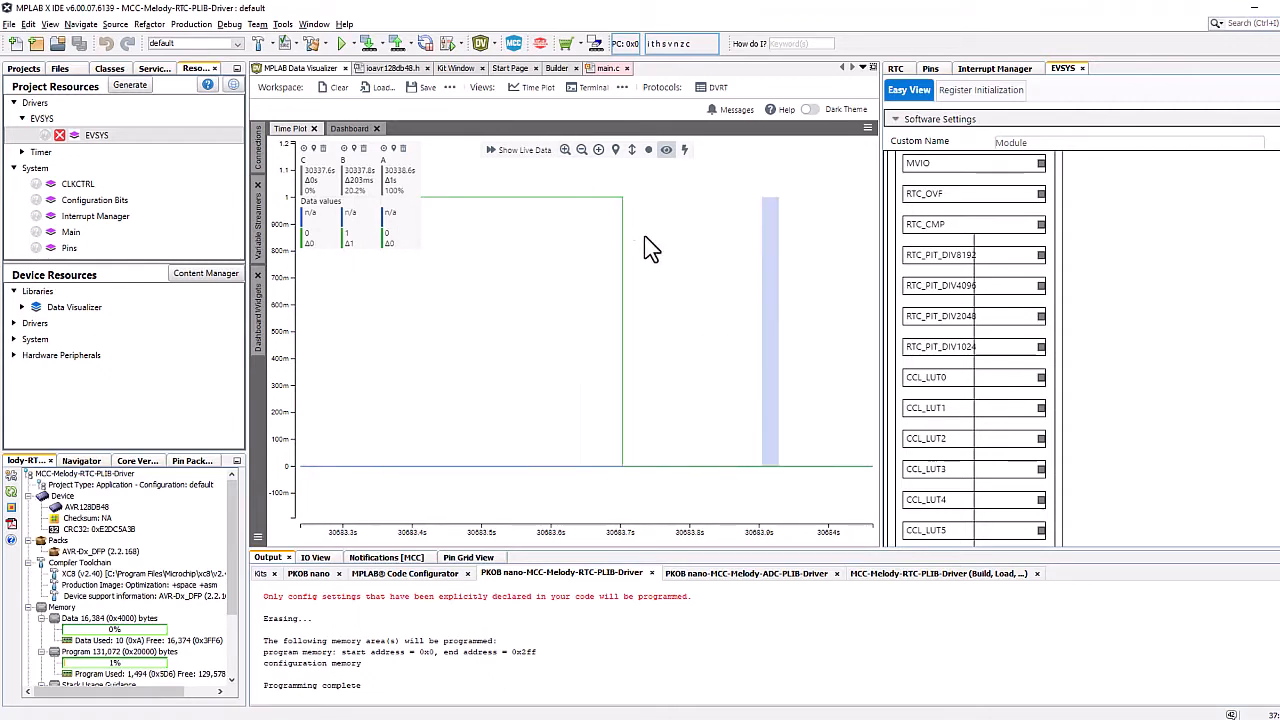
click(581, 150)
click(581, 150)
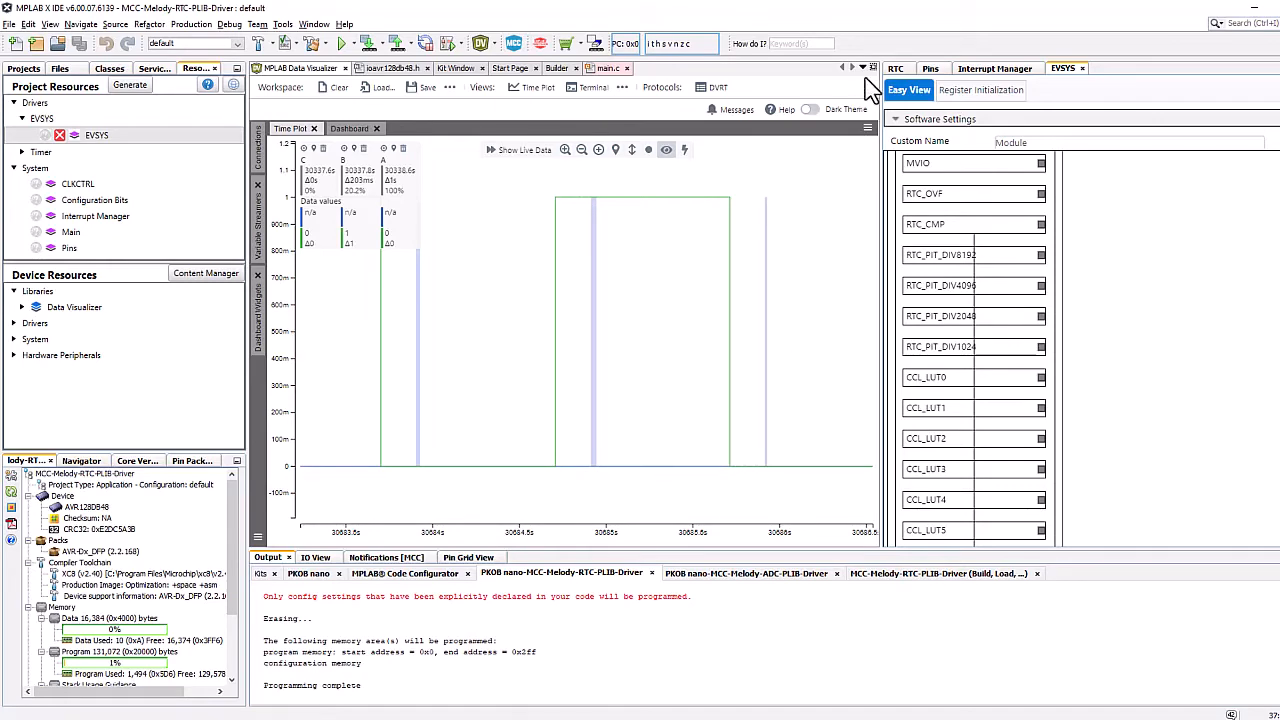
- Set the RTC compare value to 0.3 s and program the board with the regenerated code
click(895, 68)
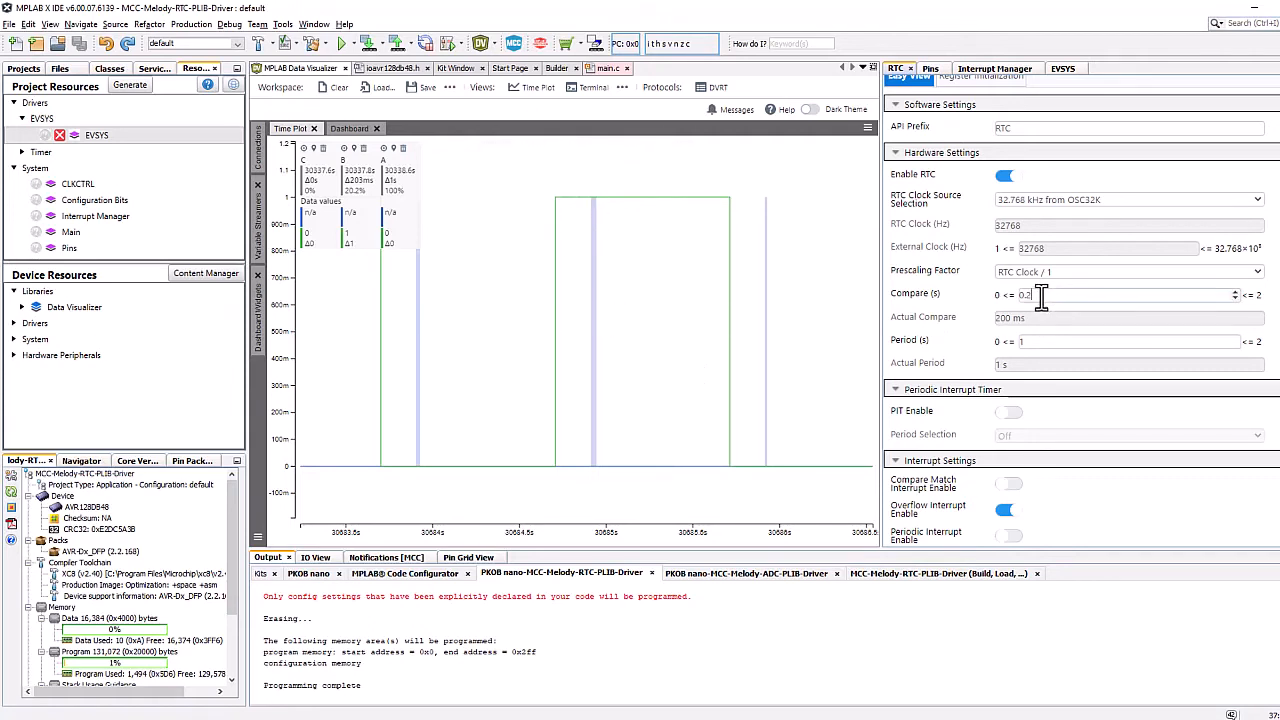
double_click(1041, 295)
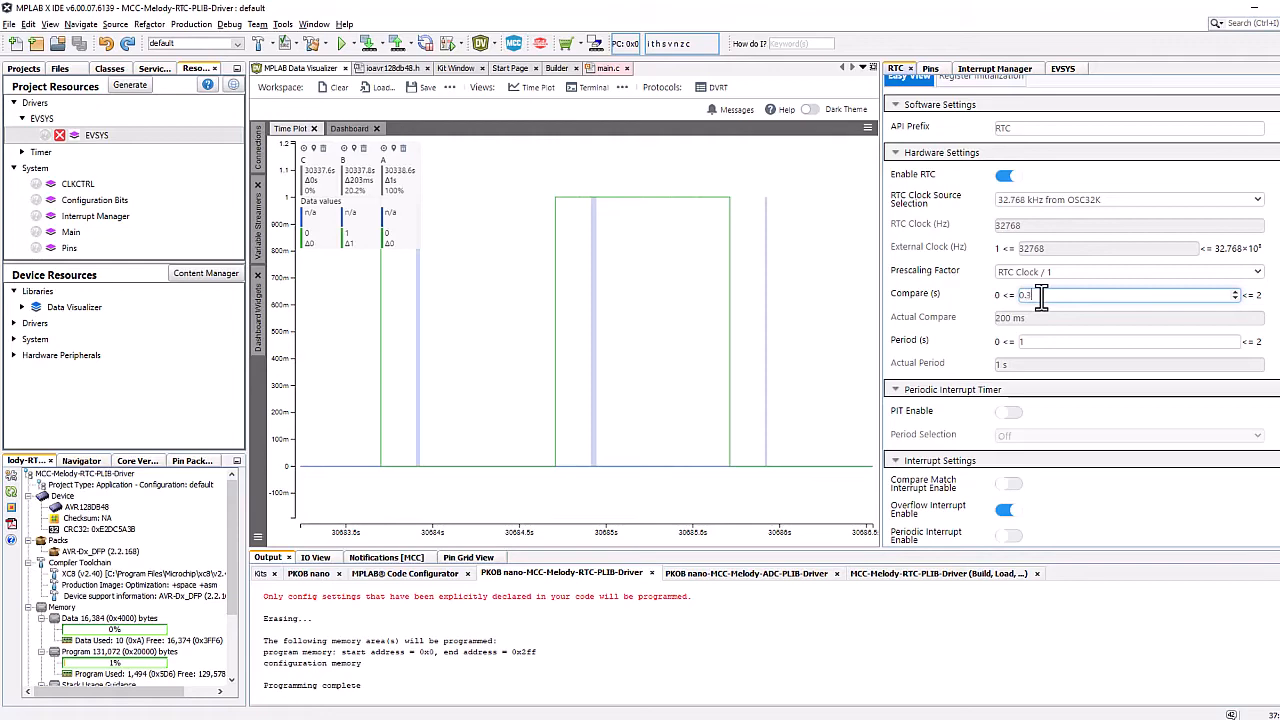
click(128, 86)
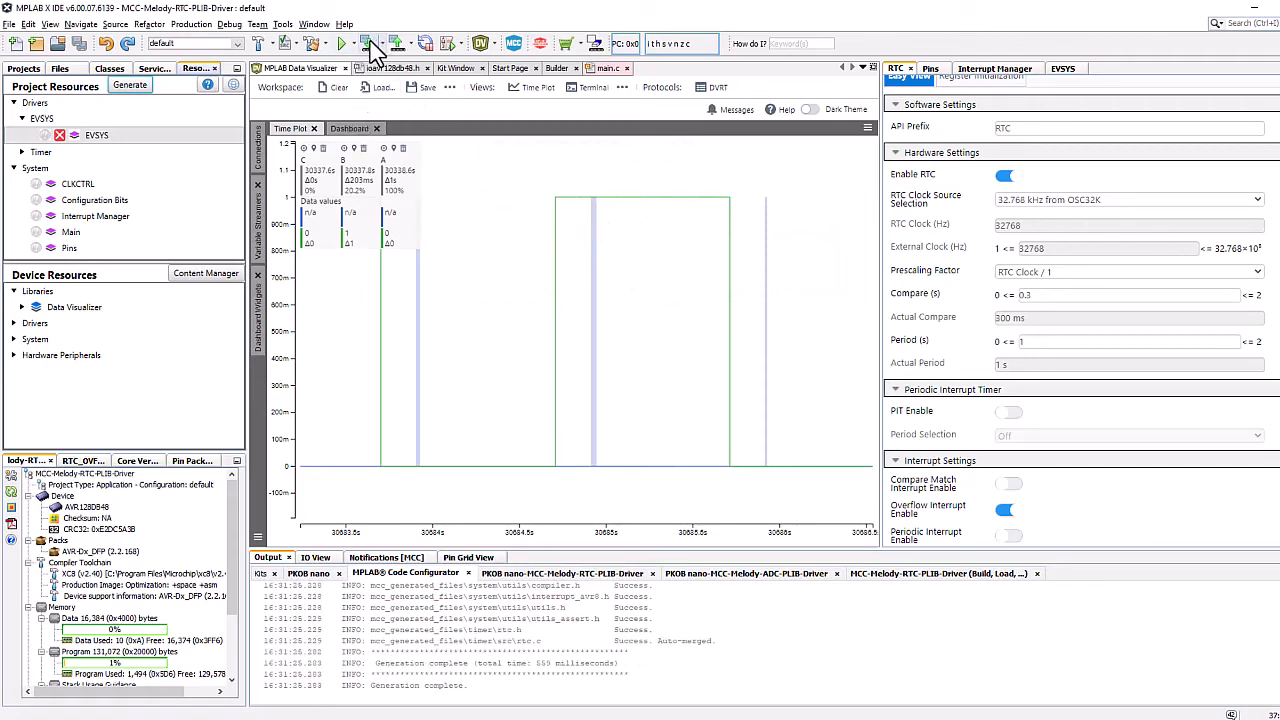
click(369, 45)
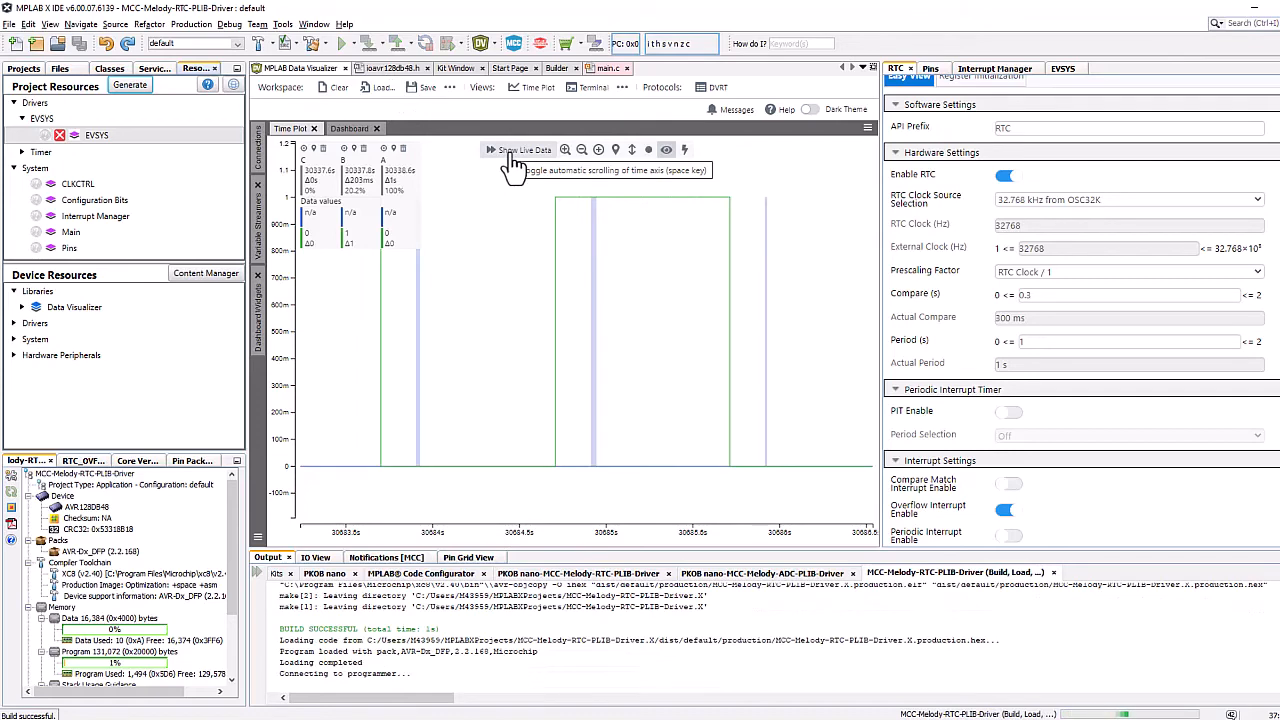
- Resume live data in the time plot, then pause scrolling to examine the event pulse timing against the LED signal
click(511, 152)
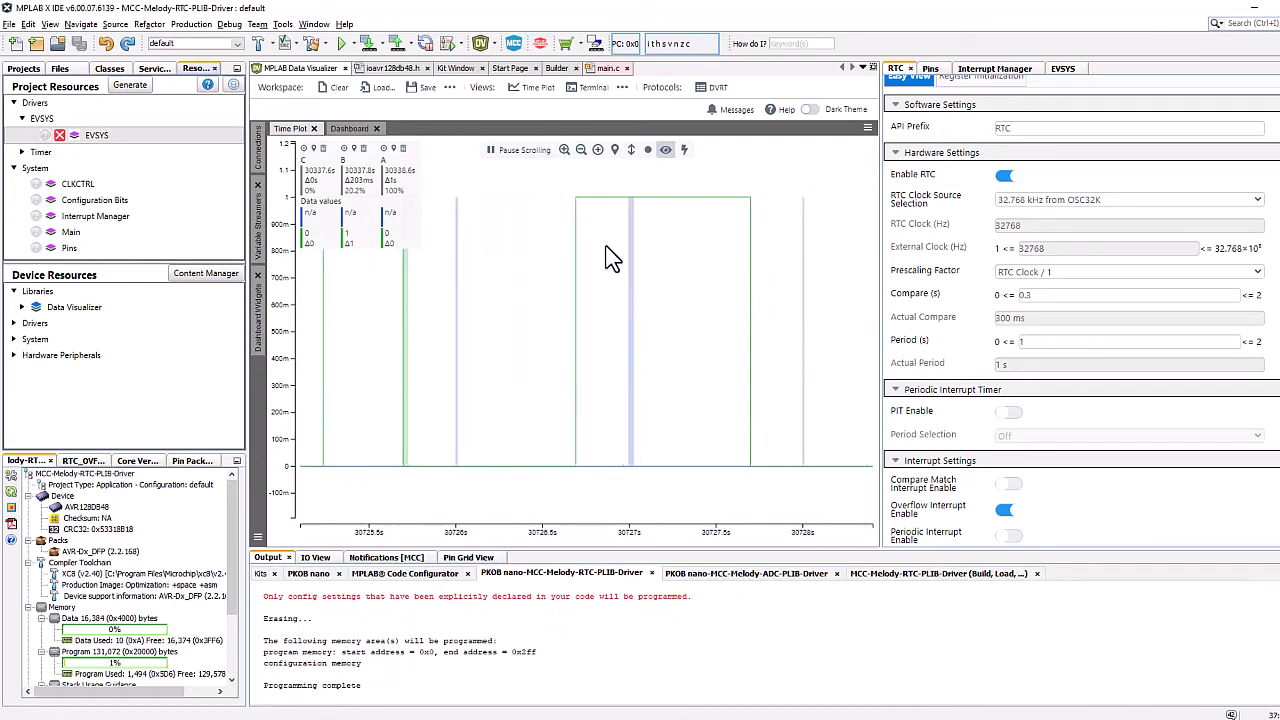
click(518, 152)
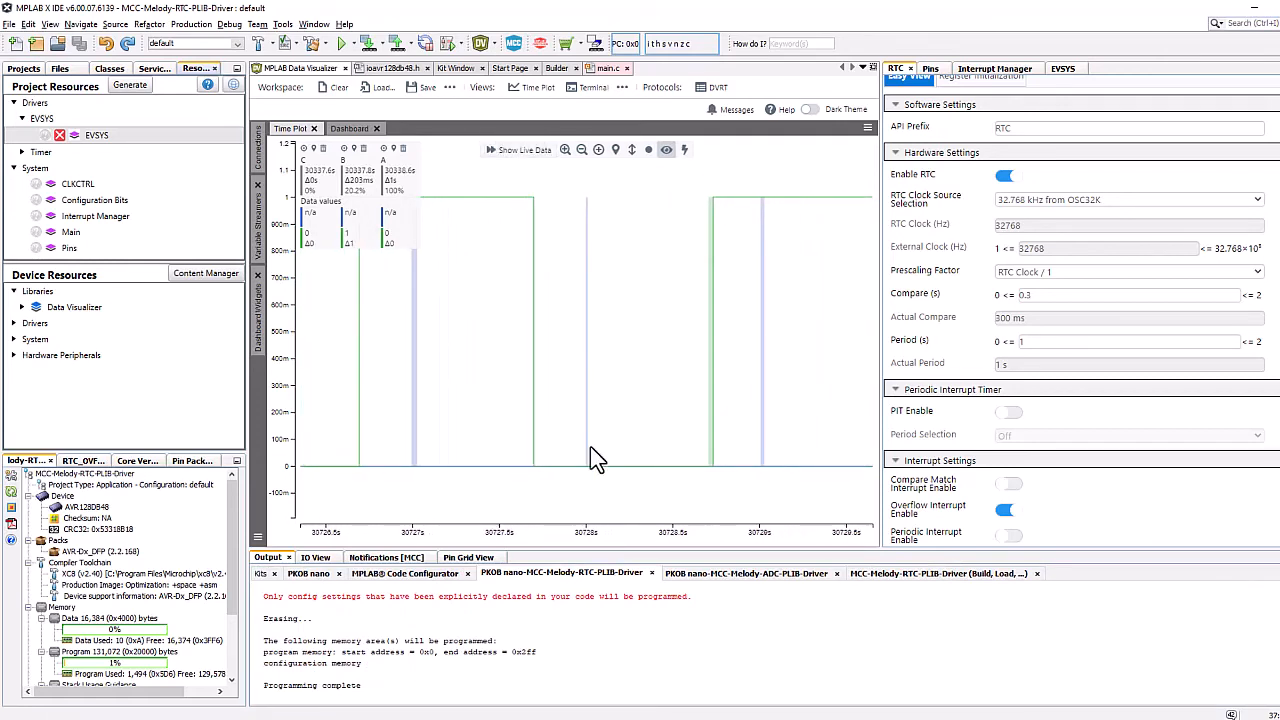